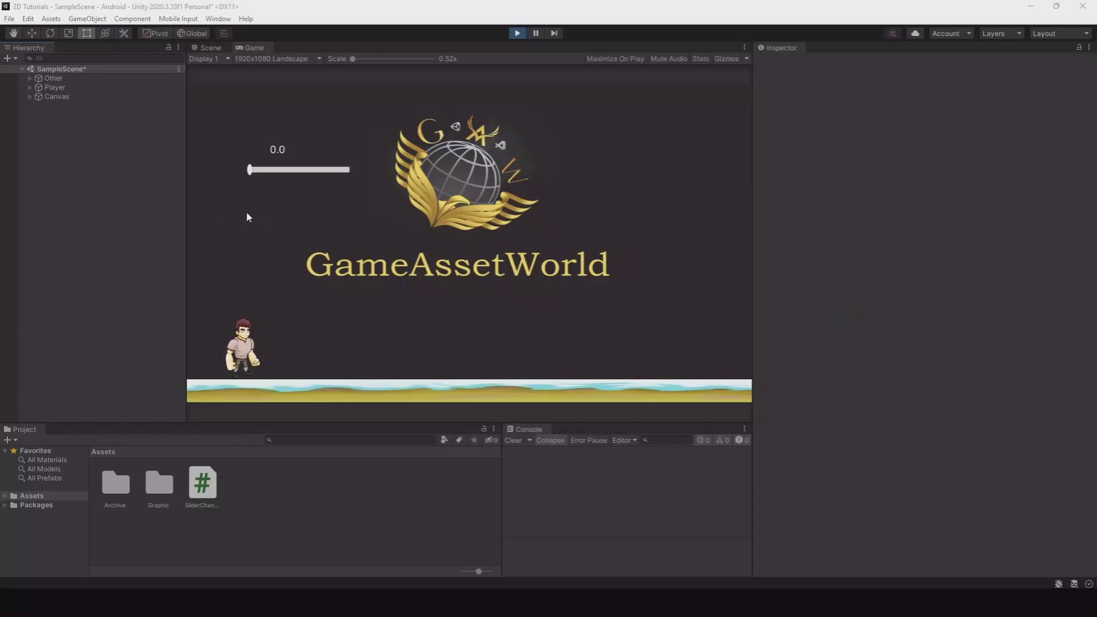
In Play mode, move the slider to 0.7, back to 0.0, then from 0.7 to 0.2, showing the label update.
{"action": "left_click_drag", "start_coordinate": [249, 169], "coordinate": [314, 174]}
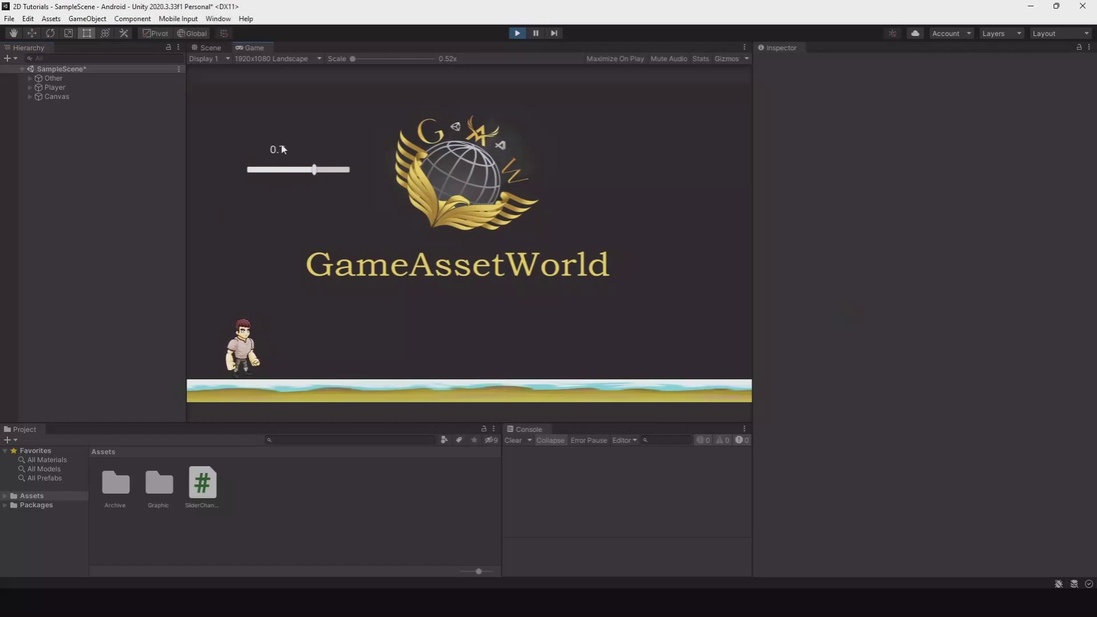
{"action": "mouse_move", "coordinate": [316, 174]}
{"action": "left_mouse_down"}
{"action": "mouse_move", "coordinate": [255, 179]}
{"action": "mouse_move", "coordinate": [338, 175]}
{"action": "mouse_move", "coordinate": [319, 174]}
{"action": "left_mouse_up"}
{"action": "mouse_move", "coordinate": [324, 170]}
{"action": "left_mouse_down"}
{"action": "mouse_move", "coordinate": [271, 176]}
{"action": "mouse_move", "coordinate": [334, 178]}
{"action": "left_mouse_up"}
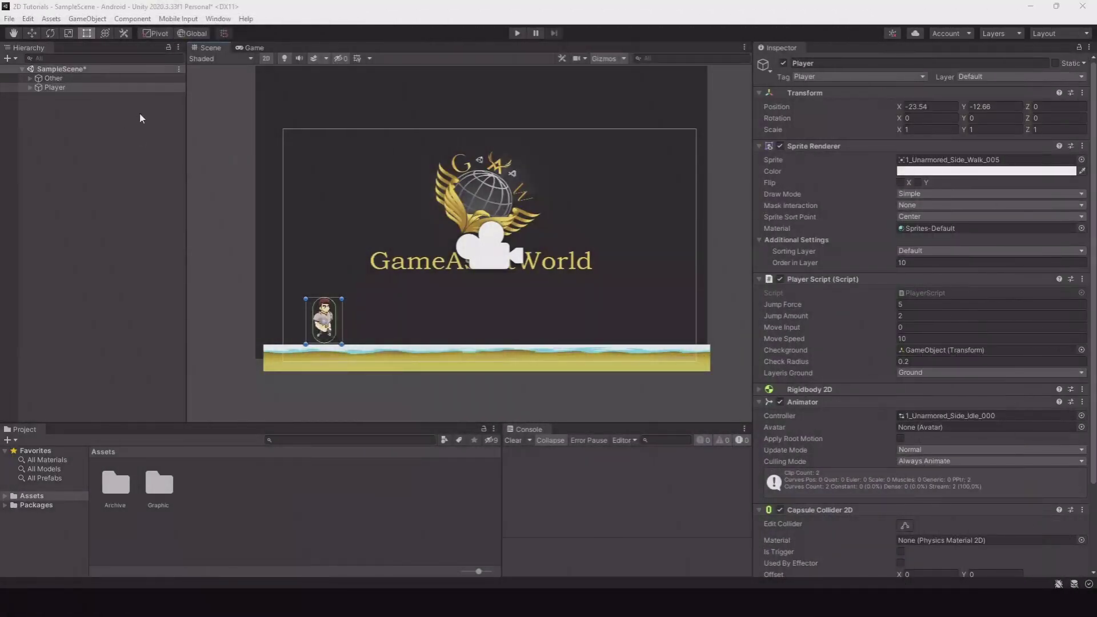
Add a UI Slider from the Hierarchy's context menu, creating a Canvas, and leave it deselected.
{"action": "left_click", "coordinate": [139, 113]}
{"action": "right_click", "coordinate": [42, 116]}
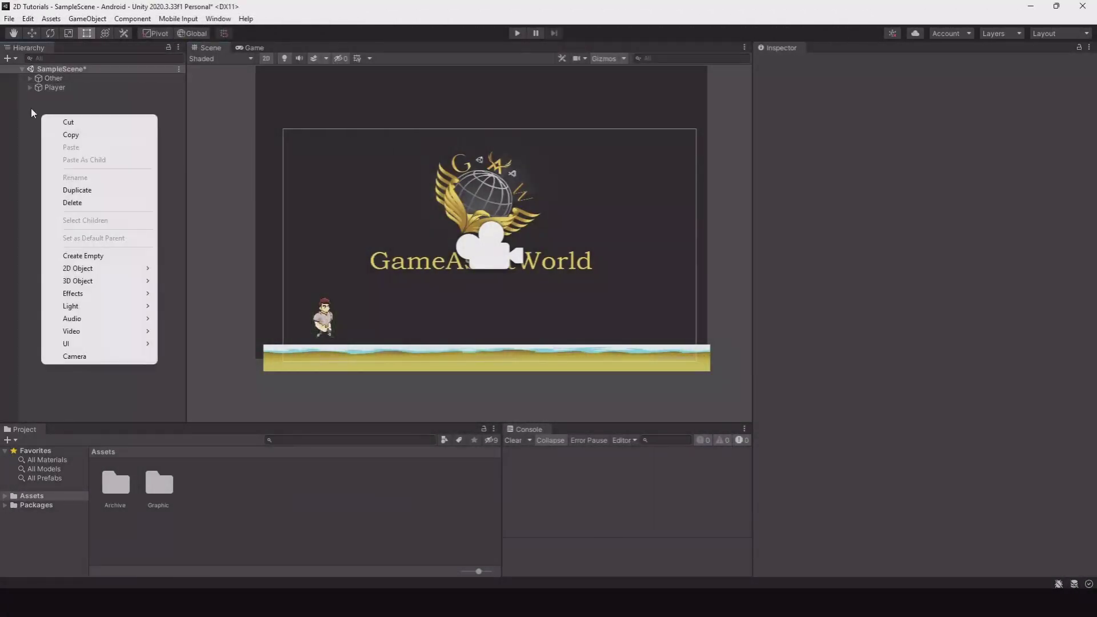
{"action": "mouse_move", "coordinate": [97, 346]}
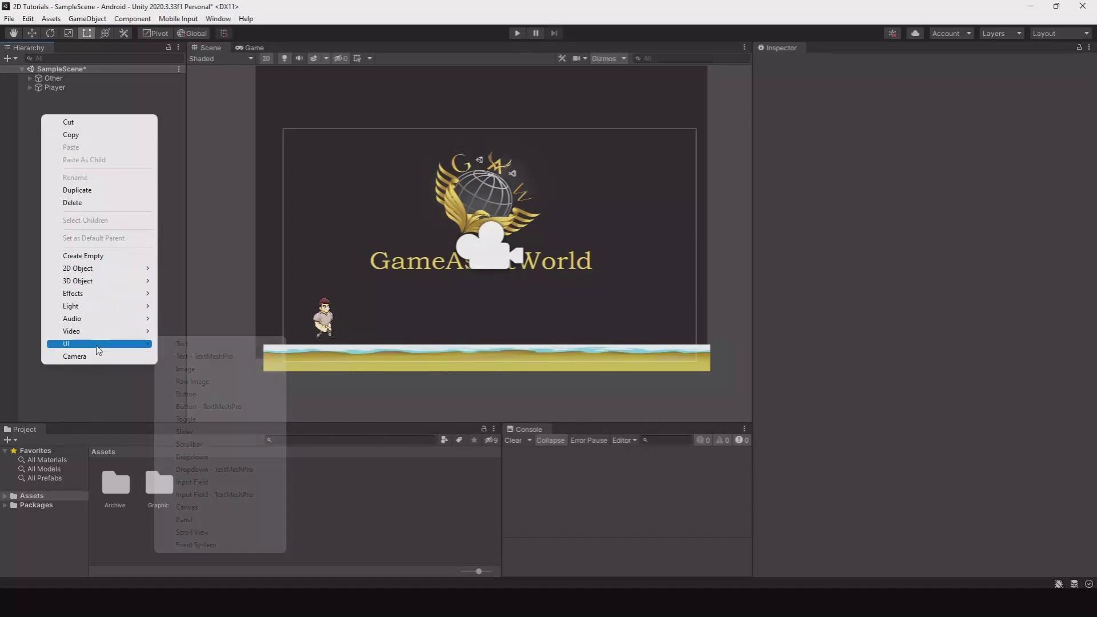
{"action": "left_click", "coordinate": [214, 431]}
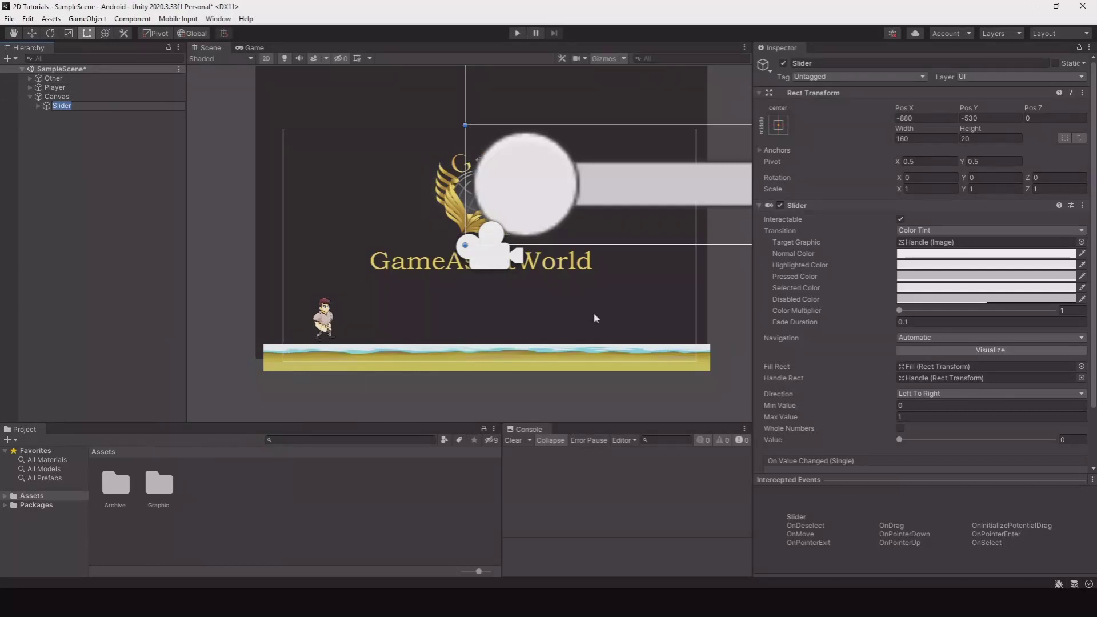
{"action": "left_click", "coordinate": [115, 118]}
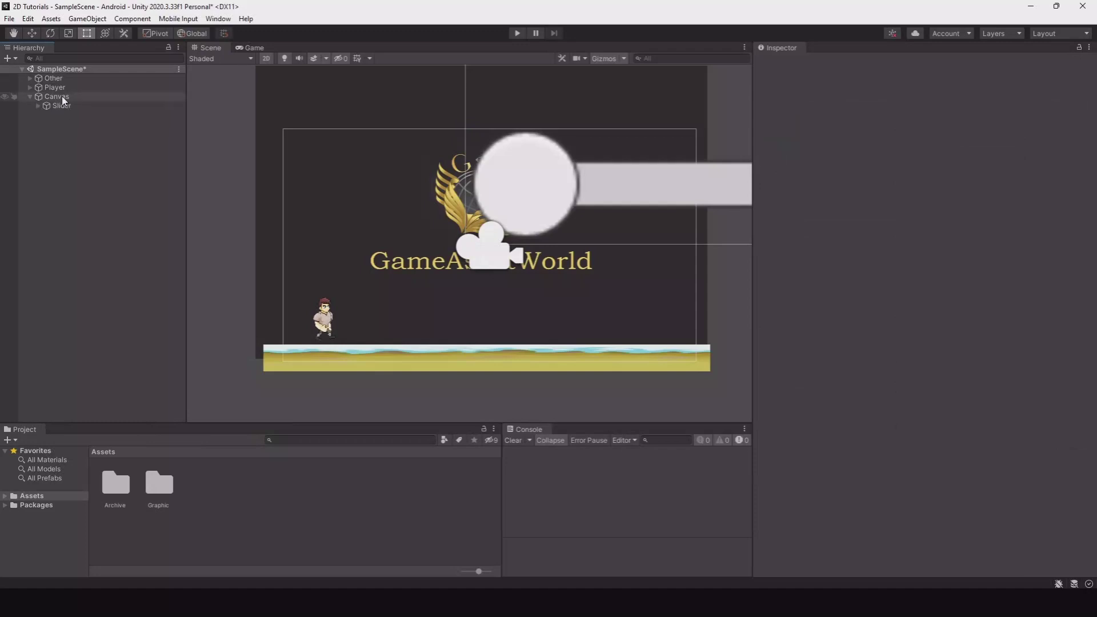
Create a Text - TextMeshPro object under the Canvas and name it SliderText.
{"action": "left_click", "coordinate": [55, 97]}
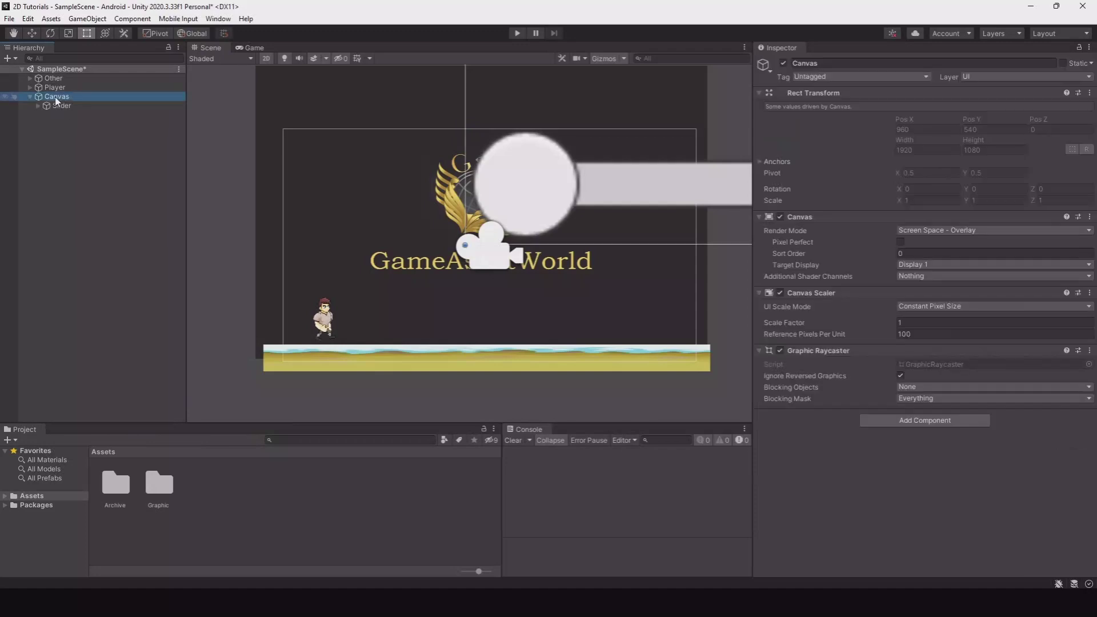
{"action": "right_click", "coordinate": [55, 98]}
{"action": "mouse_move", "coordinate": [115, 339]}
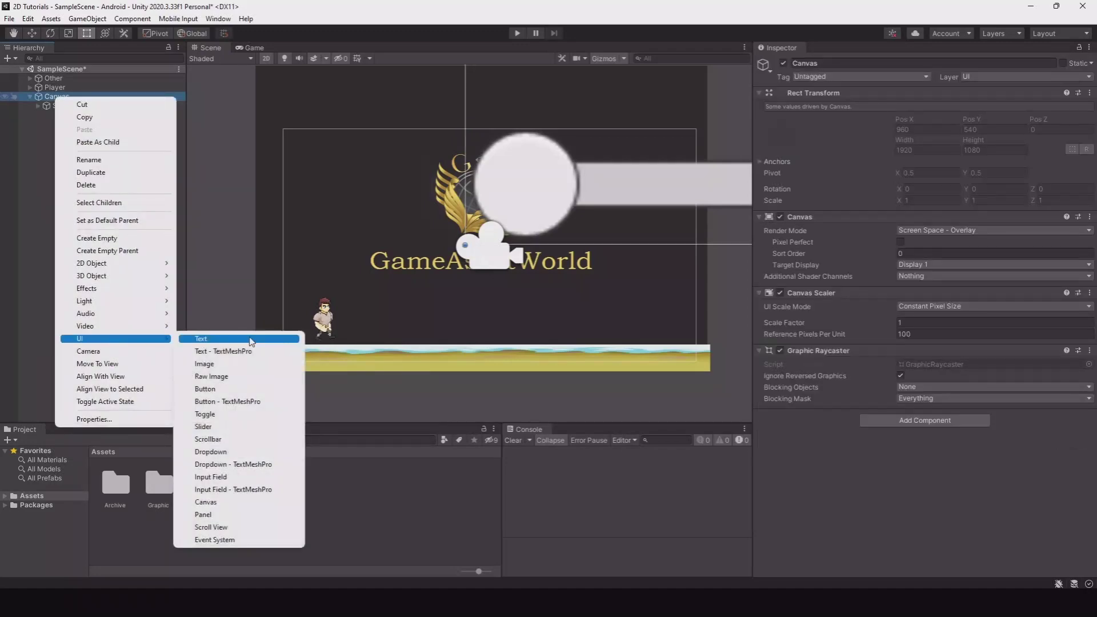
{"action": "left_click", "coordinate": [239, 352]}
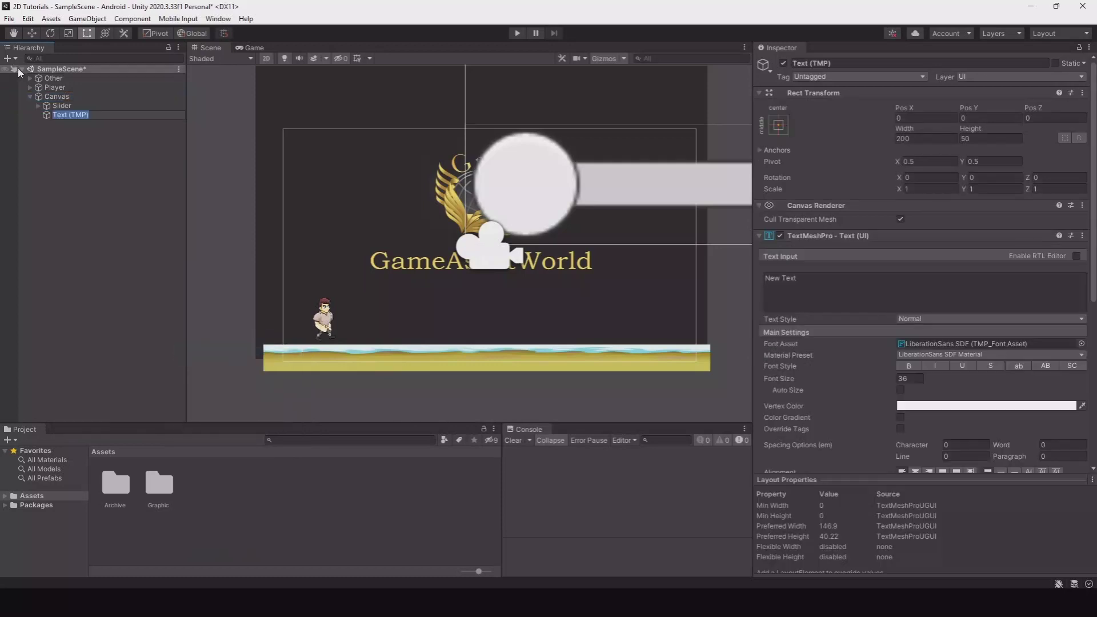
{"action": "type", "text": "SliderText"}
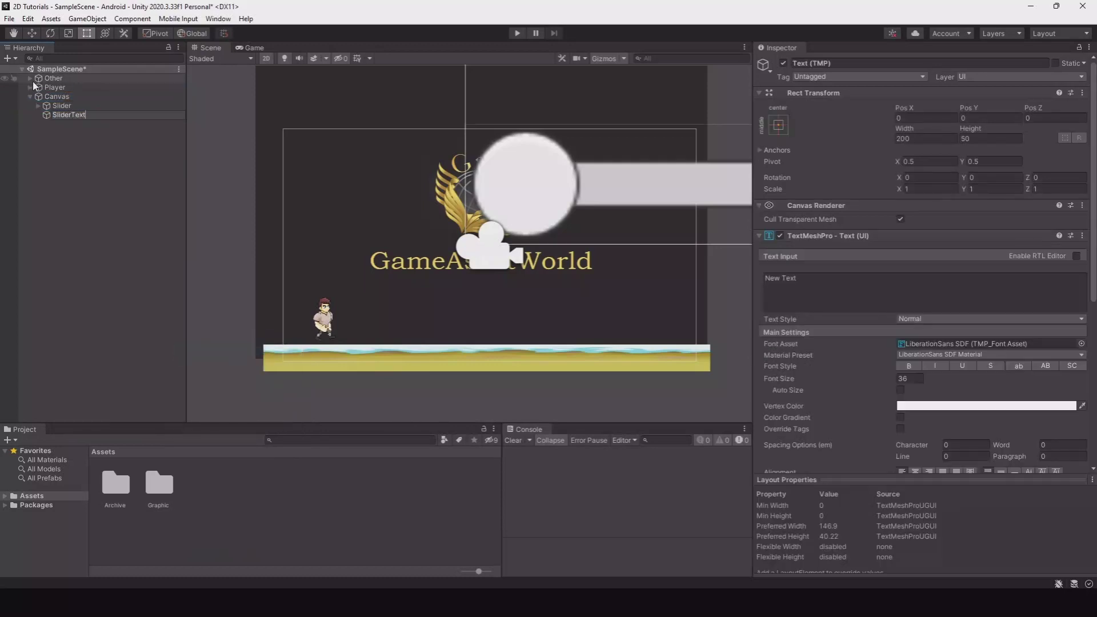
{"action": "key", "text": "Return"}
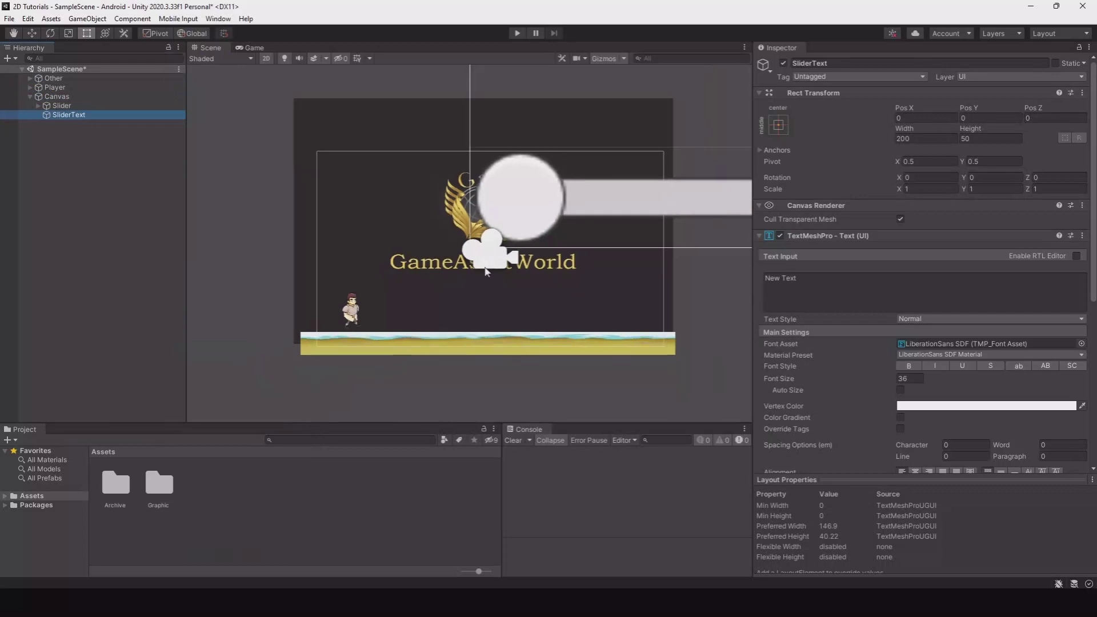
Select the Slider and move it up and right on the canvas.
{"action": "left_click", "coordinate": [80, 106]}
{"action": "scroll", "coordinate": [442, 317], "scroll_direction": "down", "scroll_amount": 5}
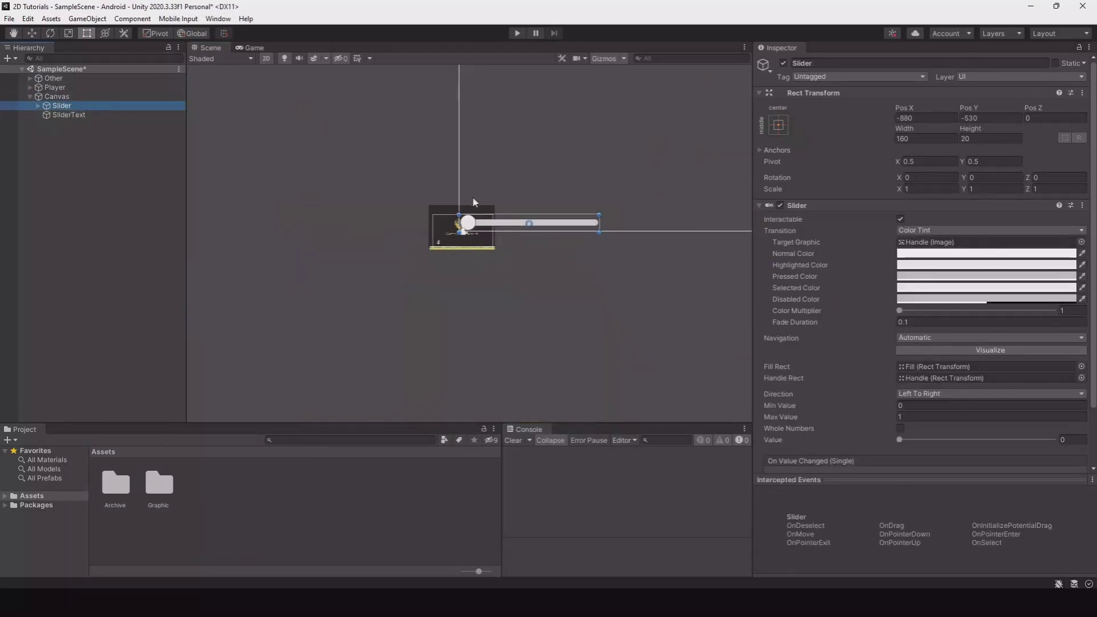
{"action": "left_click_drag", "start_coordinate": [443, 334], "coordinate": [469, 213]}
{"action": "scroll", "coordinate": [449, 245], "scroll_direction": "down", "scroll_amount": 4}
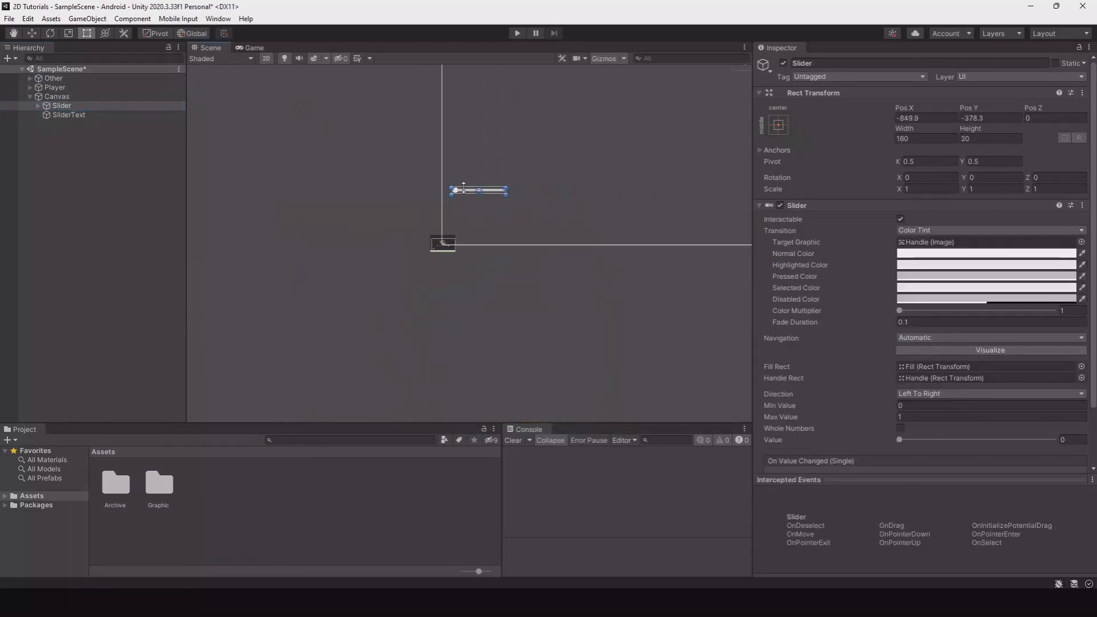
{"action": "scroll", "coordinate": [457, 273], "scroll_direction": "up", "scroll_amount": 2}
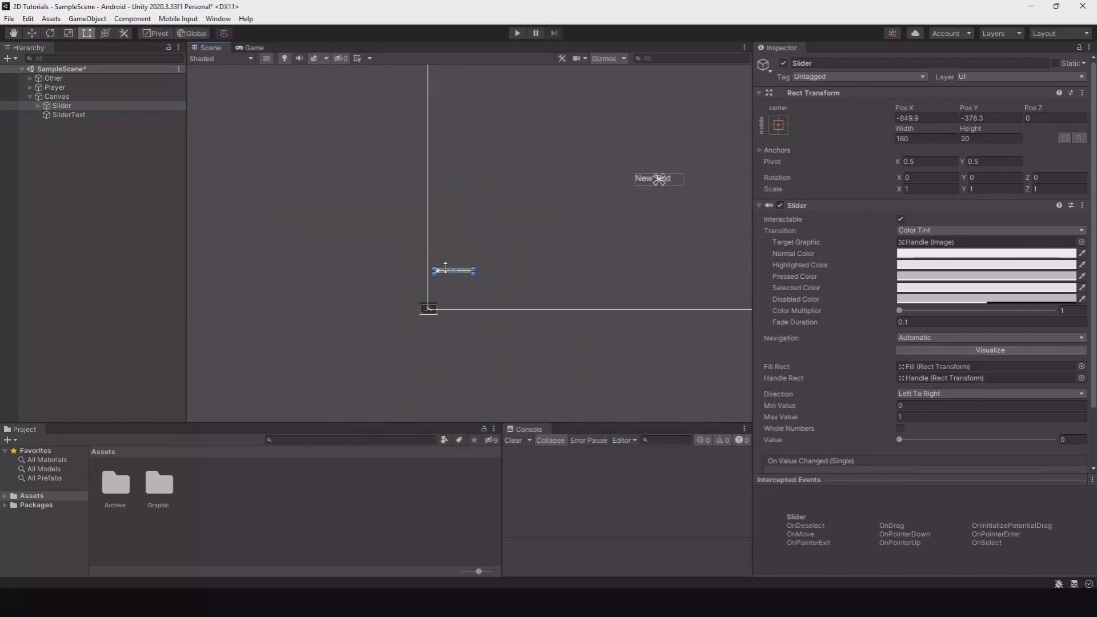
Anchor the Slider top-left with Alt, then place it about 480 by 60 near that corner.
{"action": "left_click", "coordinate": [779, 125]}
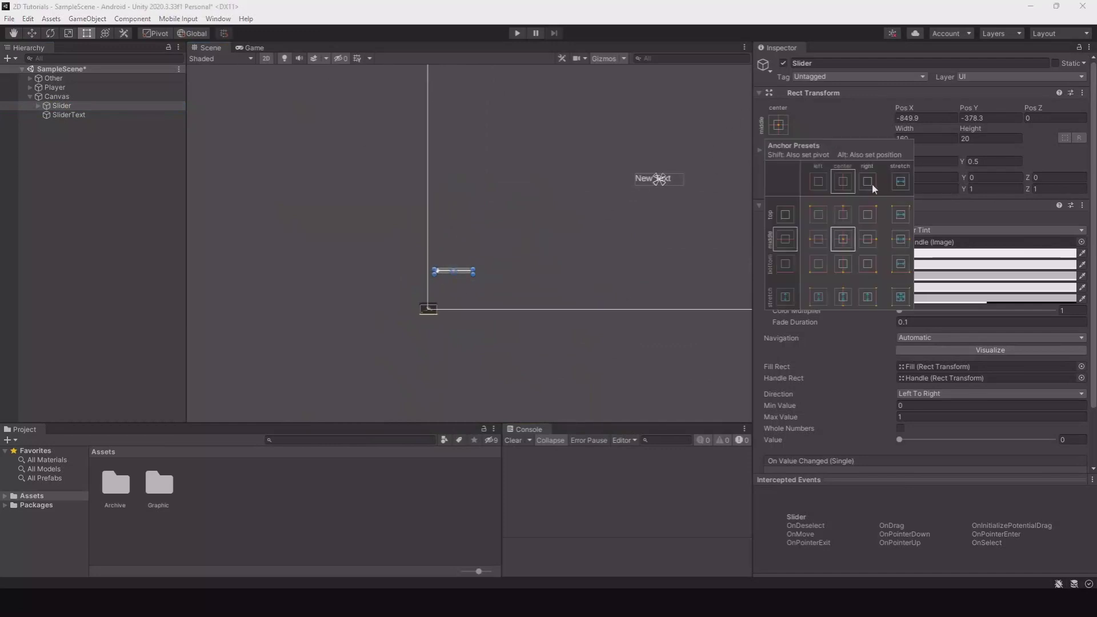
{"action": "key", "text": "alt"}
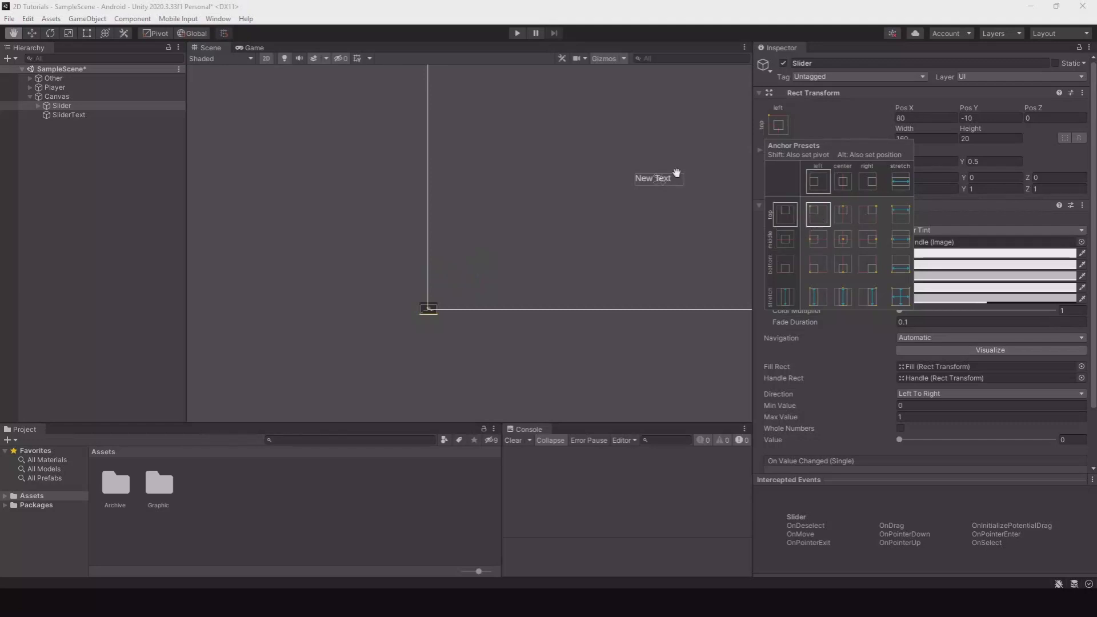
{"action": "left_click", "coordinate": [820, 224]}
{"action": "middle_click_drag", "start_coordinate": [585, 137], "coordinate": [539, 301]}
{"action": "scroll", "coordinate": [424, 225], "scroll_direction": "up", "scroll_amount": 3}
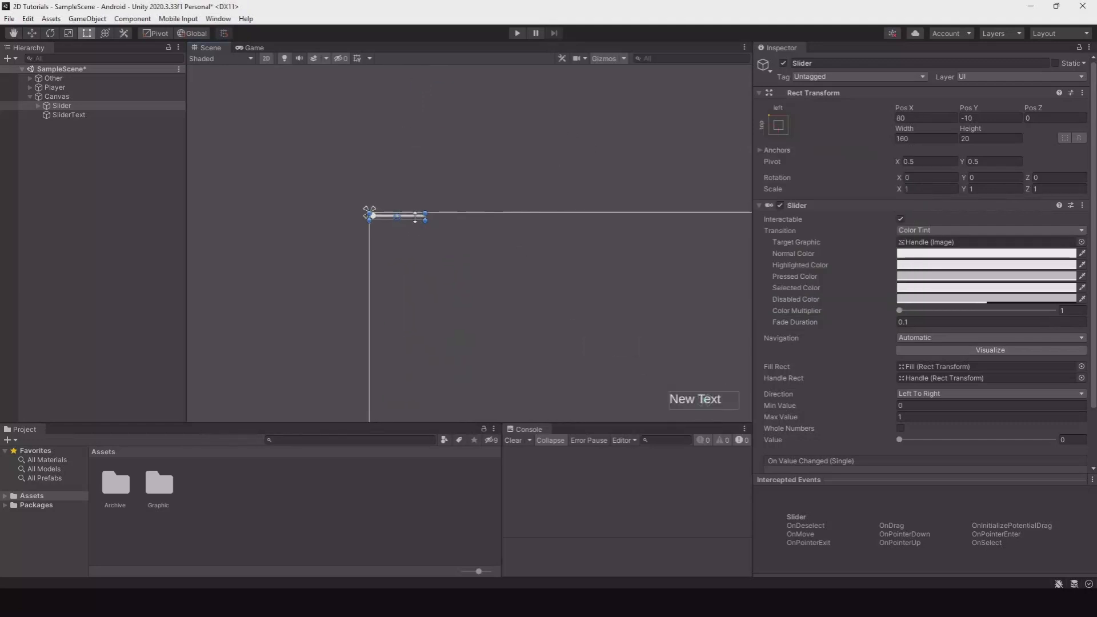
{"action": "left_click_drag", "start_coordinate": [418, 222], "coordinate": [558, 299]}
Anchor SliderText to the top-left and place it just above the slider.
{"action": "left_click", "coordinate": [68, 114]}
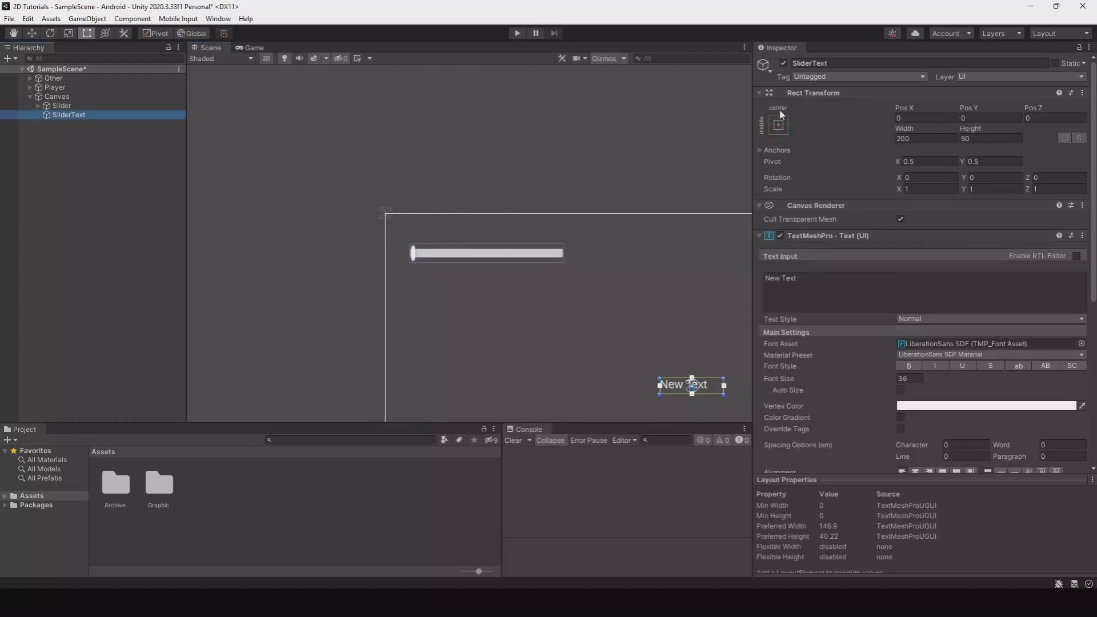
{"action": "left_click", "coordinate": [777, 124]}
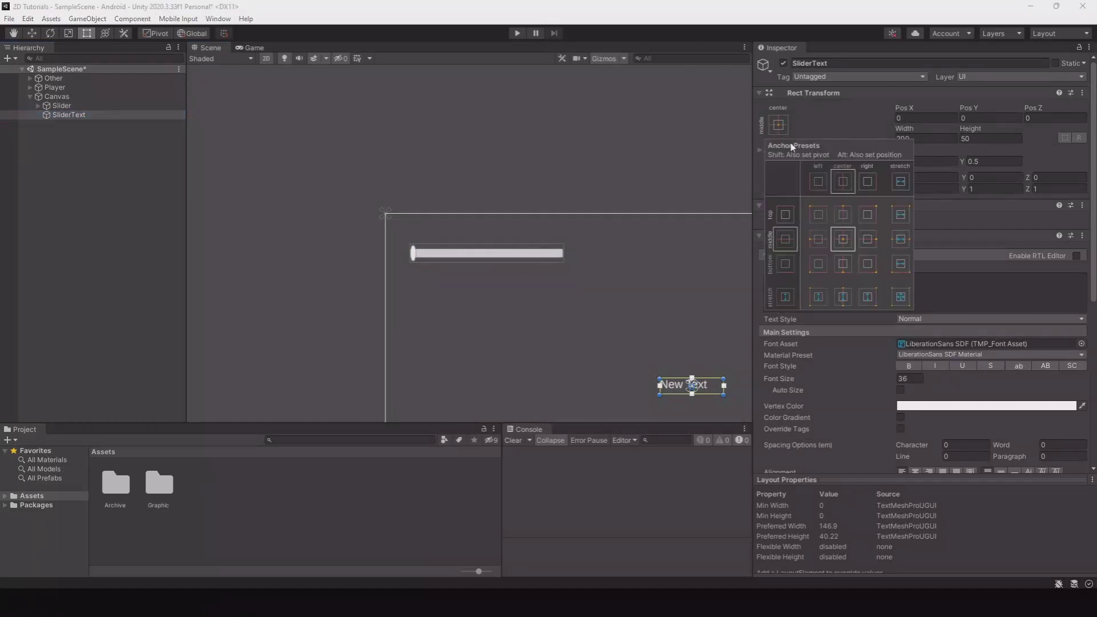
{"action": "left_click", "coordinate": [818, 215], "text": "alt"}
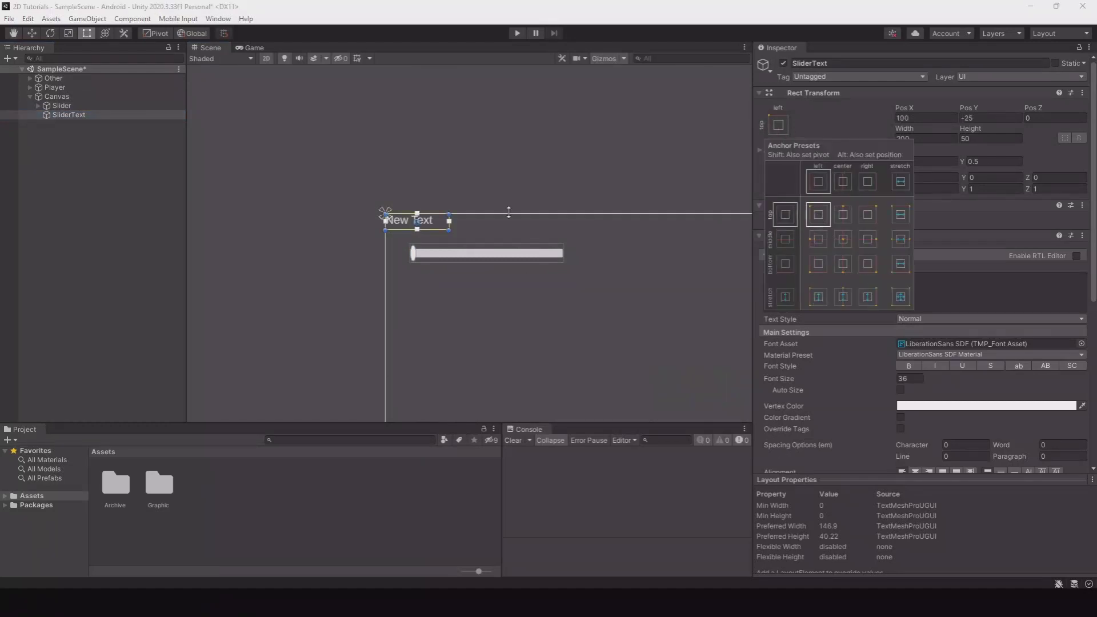
{"action": "left_click_drag", "start_coordinate": [412, 227], "coordinate": [499, 238]}
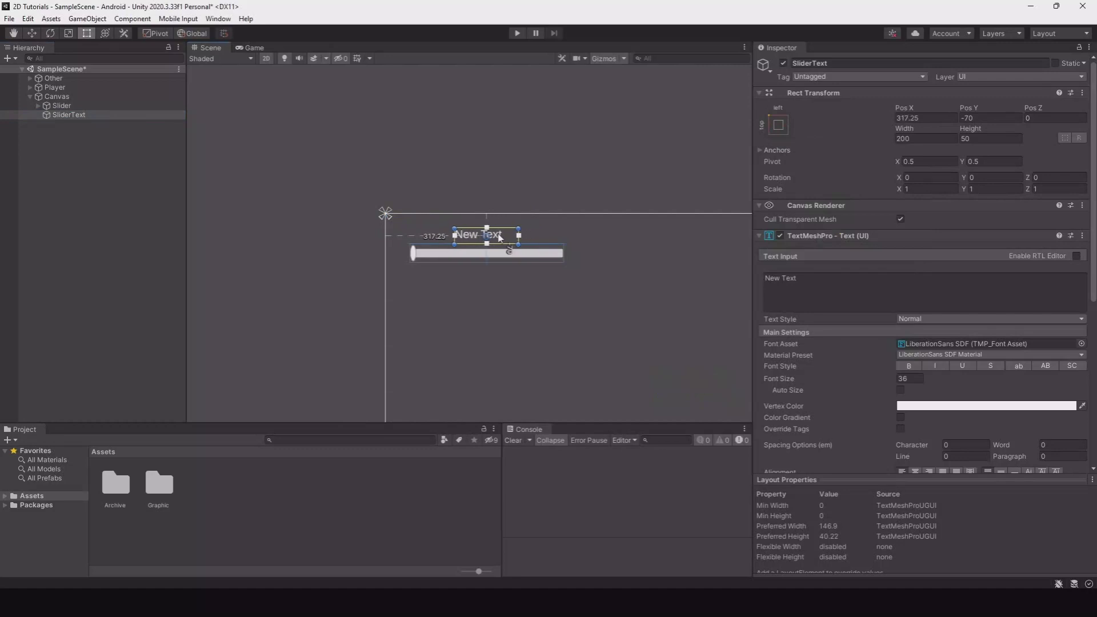
Replace SliderText's New Text content with 0, then recenter the view and clear the selection.
{"action": "scroll", "coordinate": [497, 237], "scroll_direction": "up", "scroll_amount": 4}
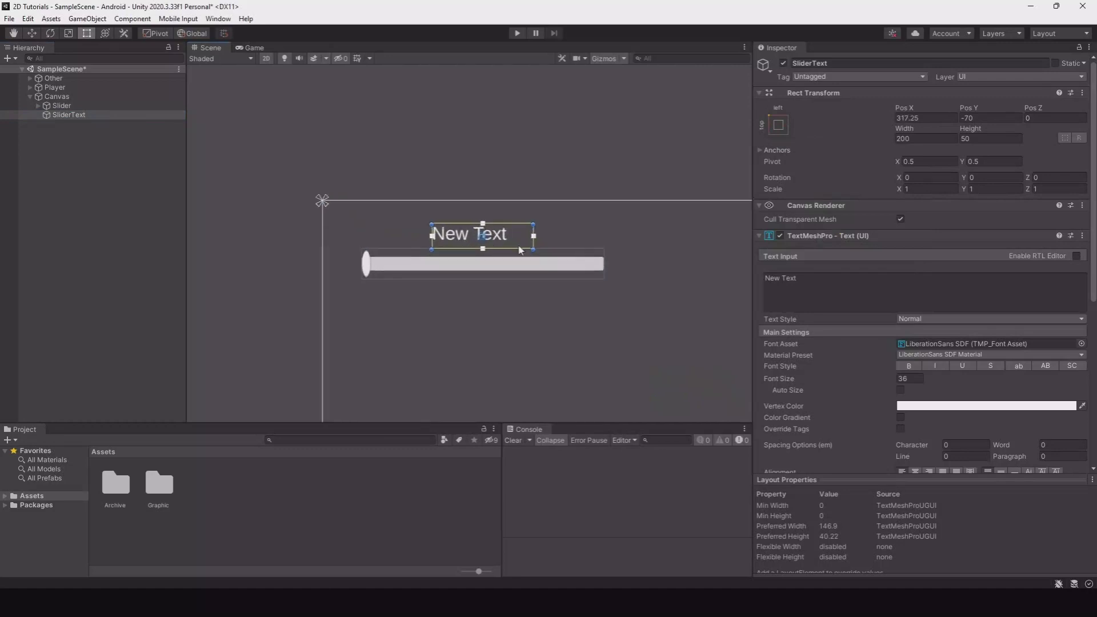
{"action": "left_click", "coordinate": [835, 282]}
{"action": "type", "text": "0"}
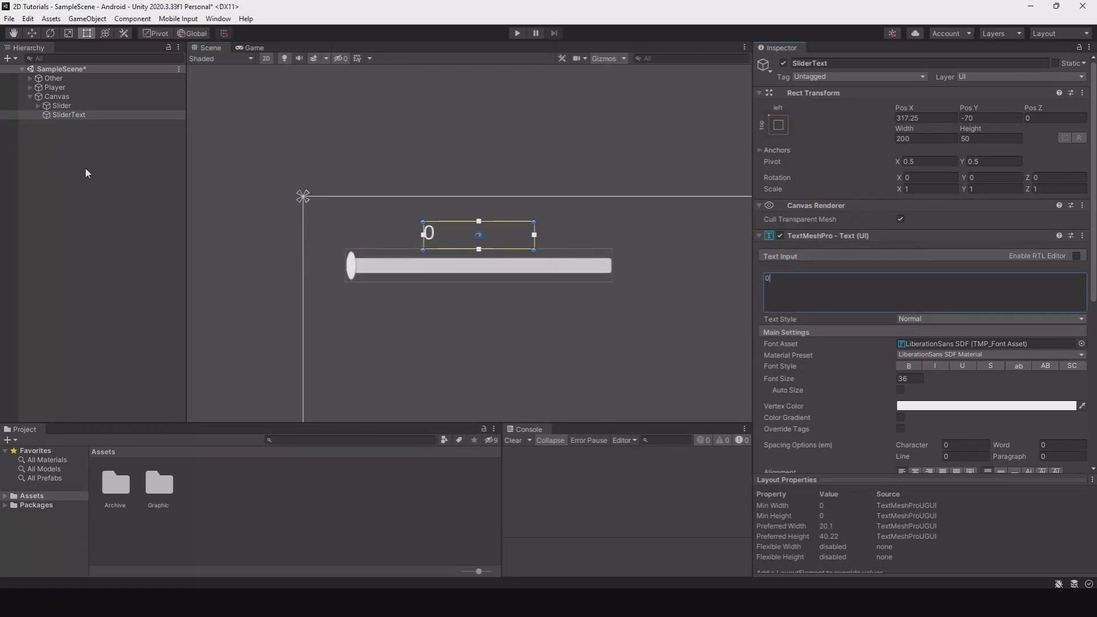
{"action": "middle_click_drag", "start_coordinate": [438, 173], "coordinate": [377, 148]}
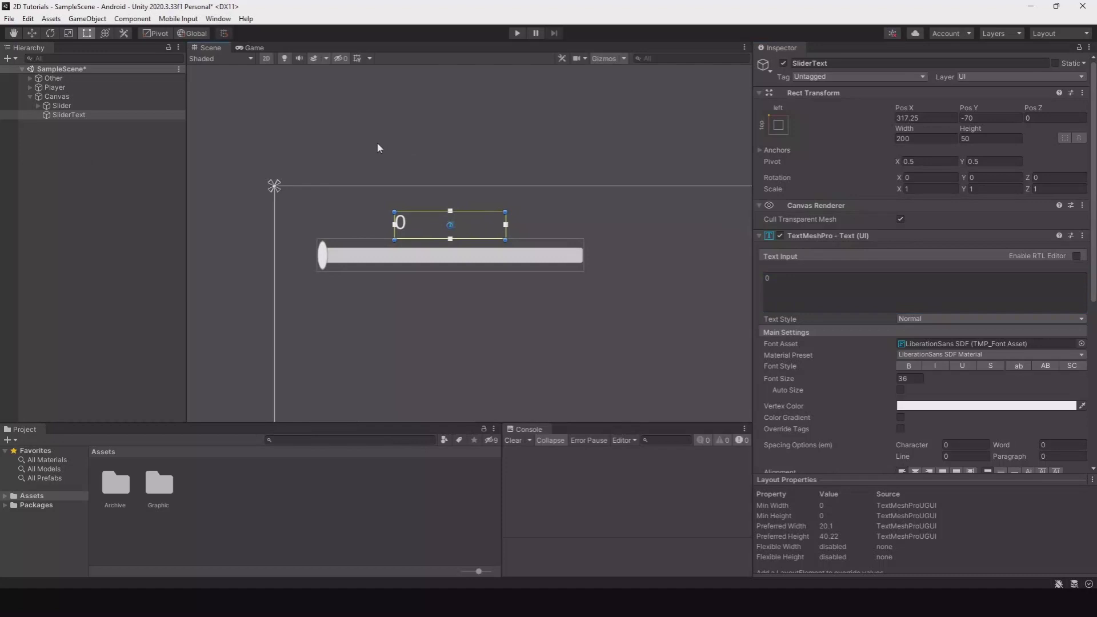
{"action": "left_click", "coordinate": [67, 97]}
{"action": "left_click", "coordinate": [216, 485]}
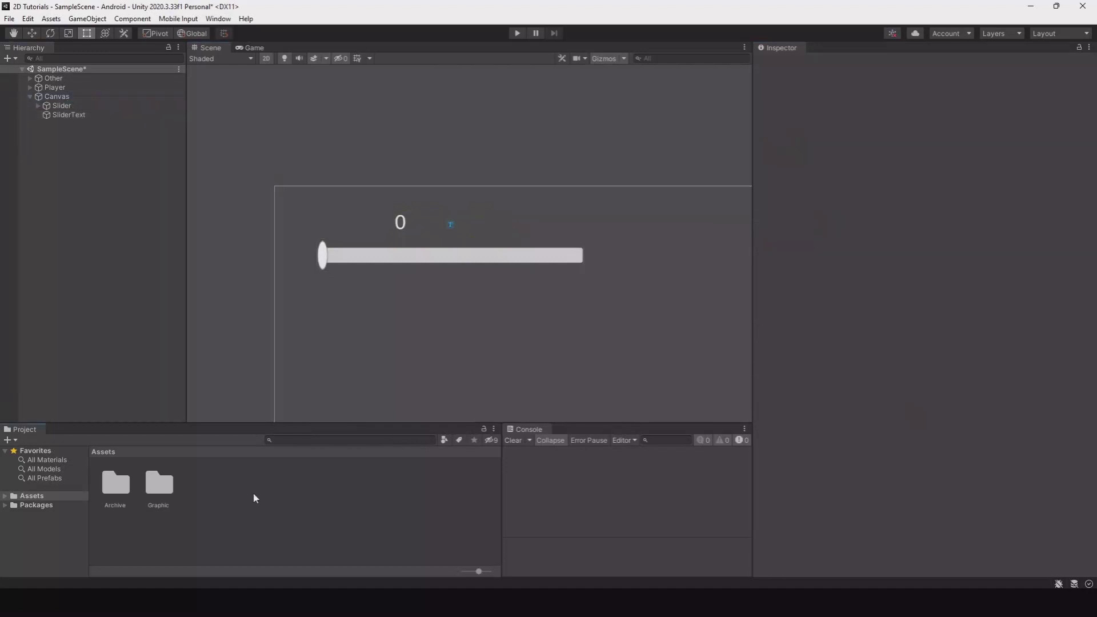
Test-move the Slider's value in the Inspector, then deselect it.
{"action": "right_click", "coordinate": [271, 494]}
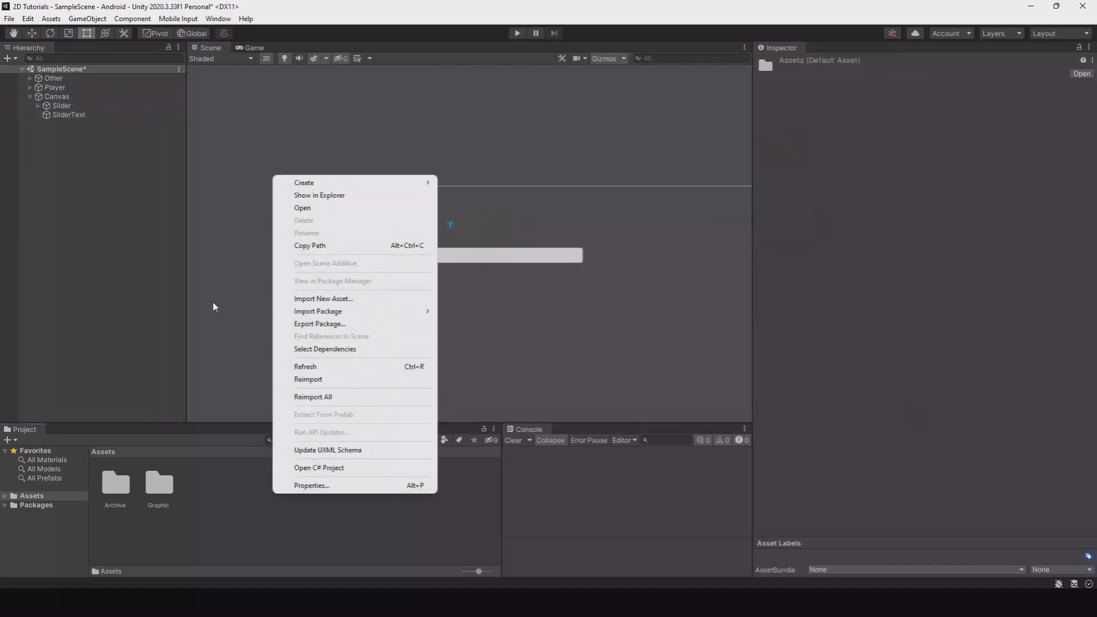
{"action": "left_click", "coordinate": [240, 460]}
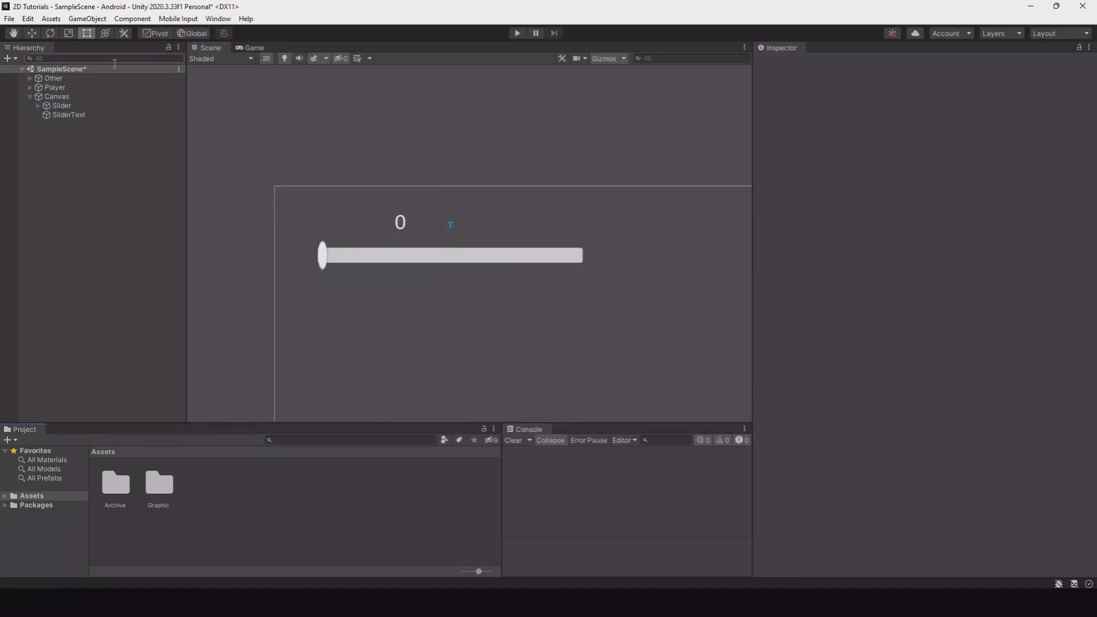
{"action": "left_click", "coordinate": [64, 105]}
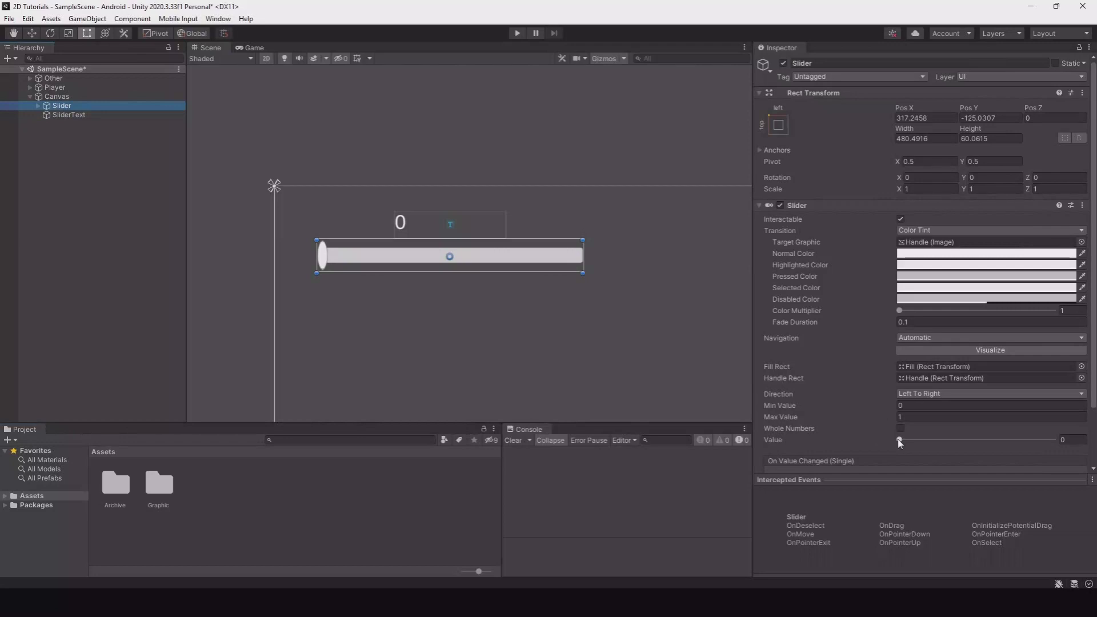
{"action": "mouse_move", "coordinate": [900, 444]}
{"action": "left_mouse_down"}
{"action": "mouse_move", "coordinate": [1048, 442]}
{"action": "mouse_move", "coordinate": [887, 436]}
{"action": "left_mouse_up"}
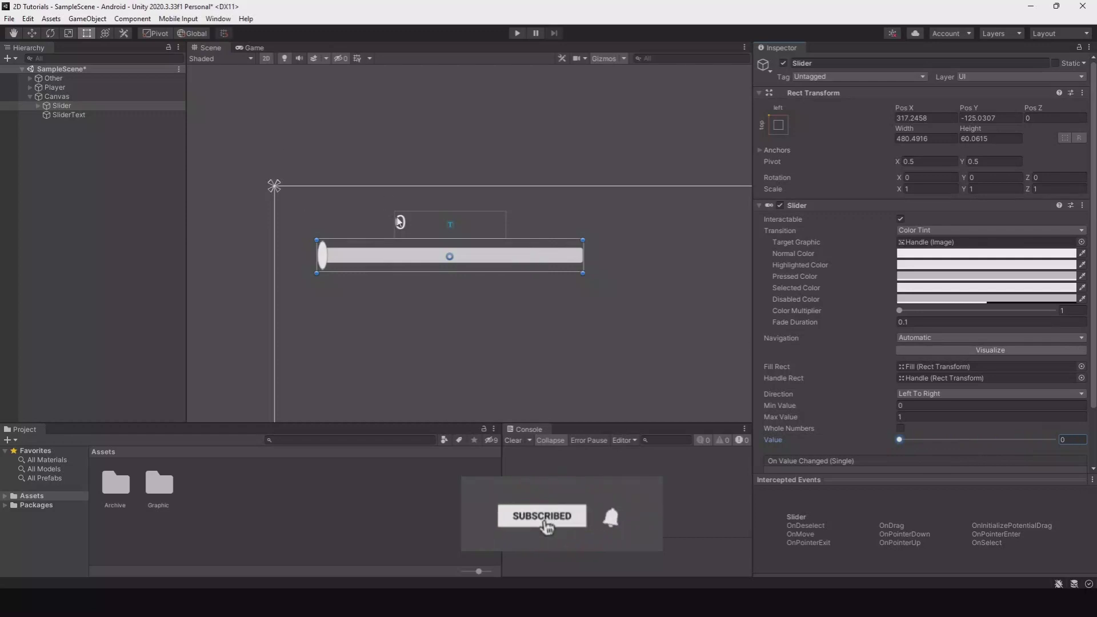
{"action": "left_click", "coordinate": [211, 498]}
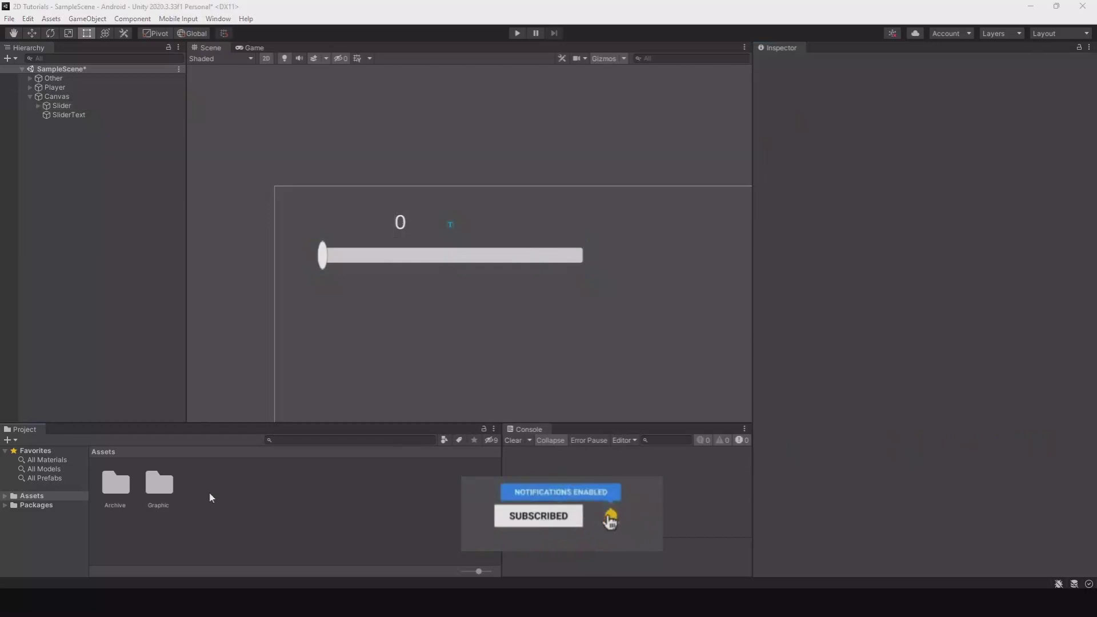
Create a new C# script in Assets named SliderChange.
{"action": "right_click", "coordinate": [235, 498]}
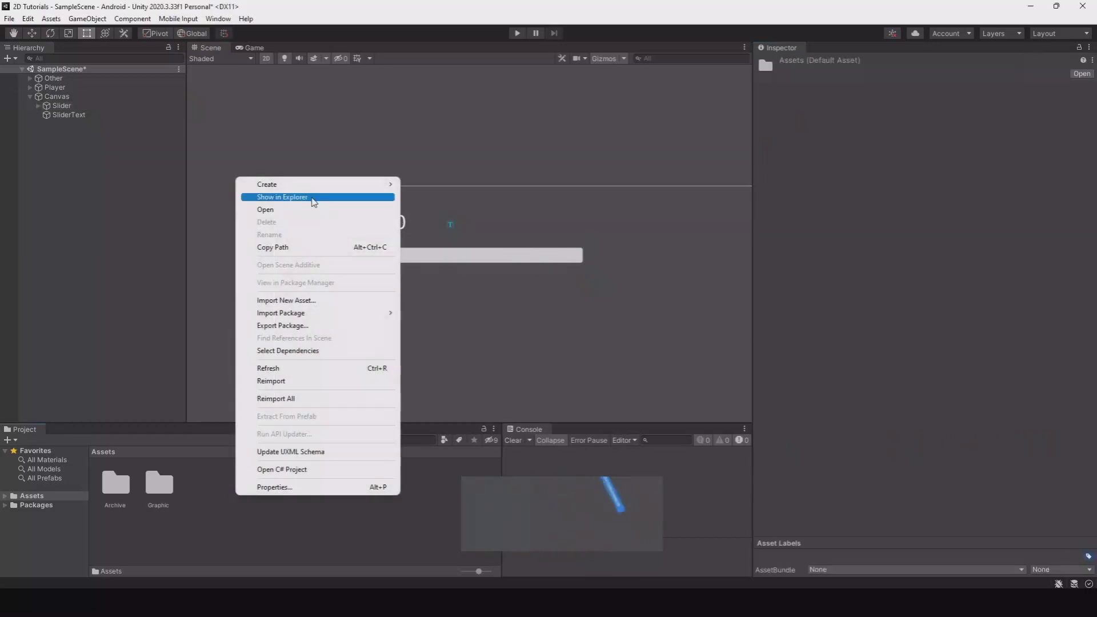
{"action": "mouse_move", "coordinate": [310, 188]}
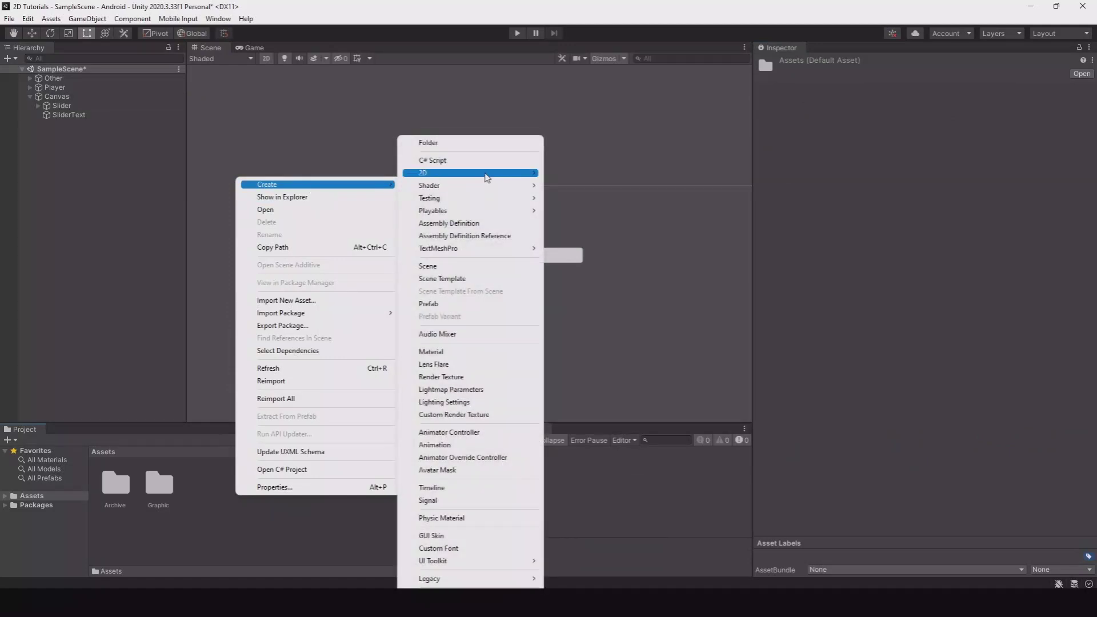
{"action": "left_click", "coordinate": [478, 161]}
{"action": "type", "text": "SliderChan..."}
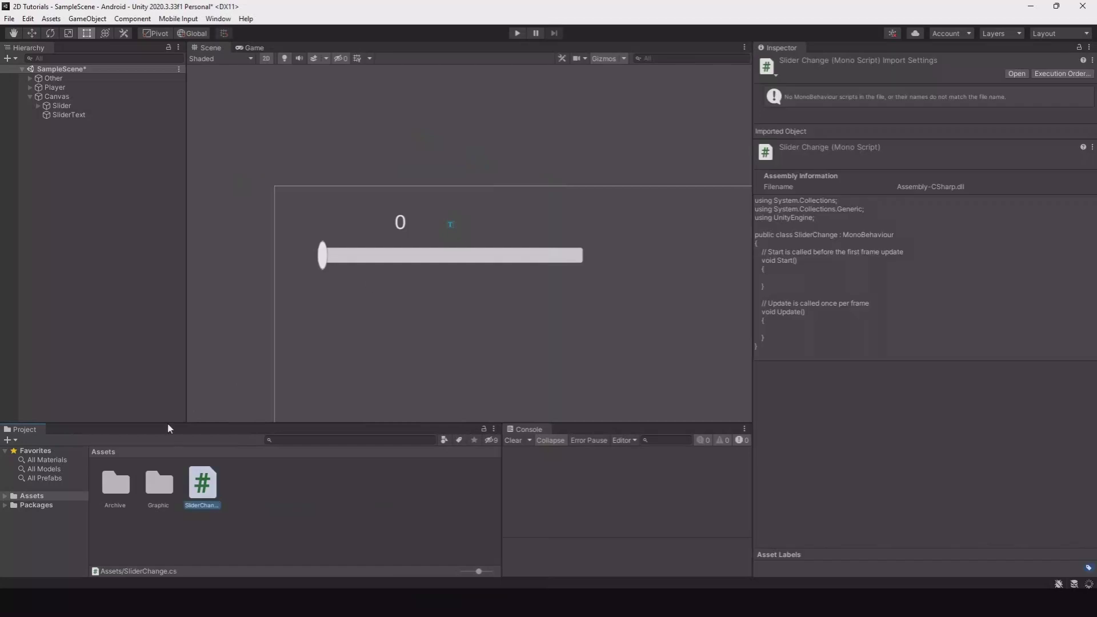
Open SliderChange in Visual Studio and add 'using TMPro;' and 'using UnityEngine.UI;' below the existing imports.
{"action": "double_click", "coordinate": [203, 484]}
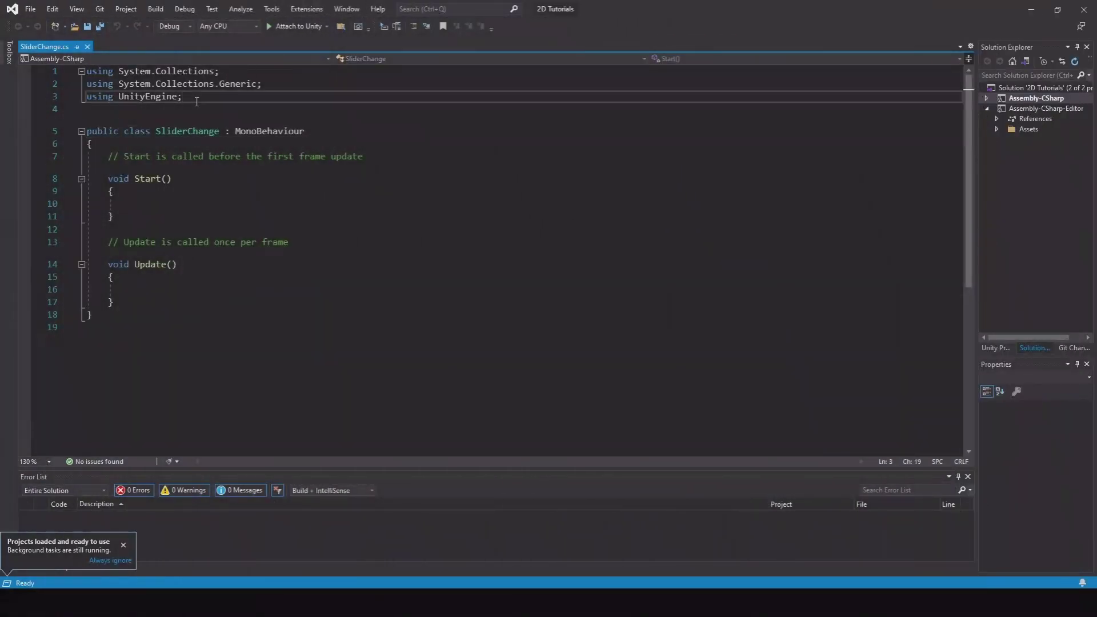
{"action": "key", "text": "Return"}
{"action": "key", "text": "Return"}
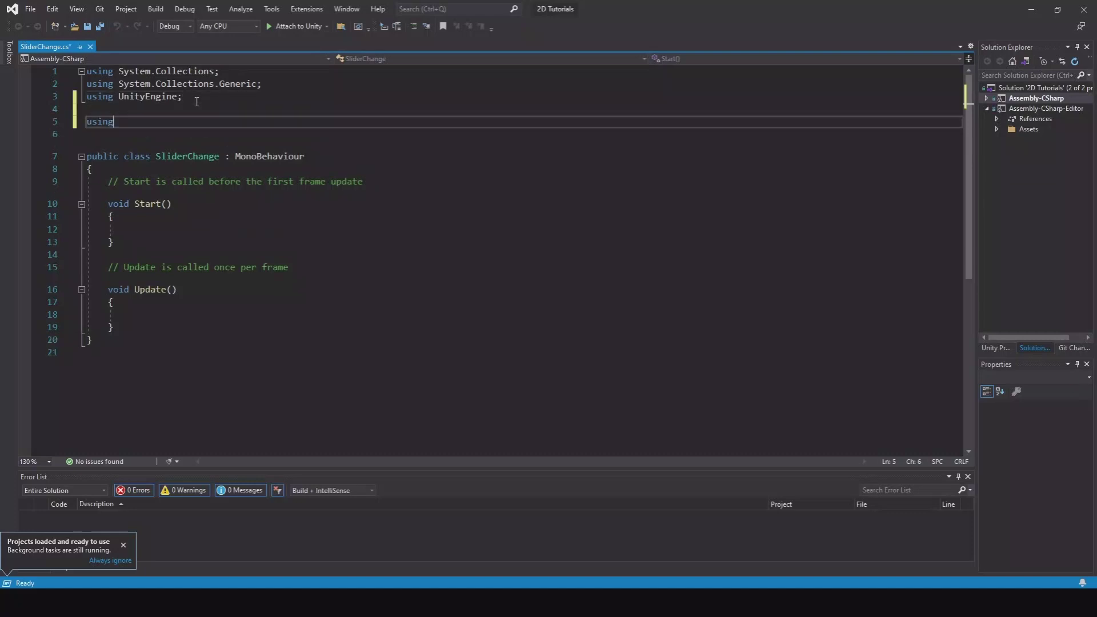
{"action": "type", "text": "using tmpro;"}
{"action": "key", "text": "Return"}
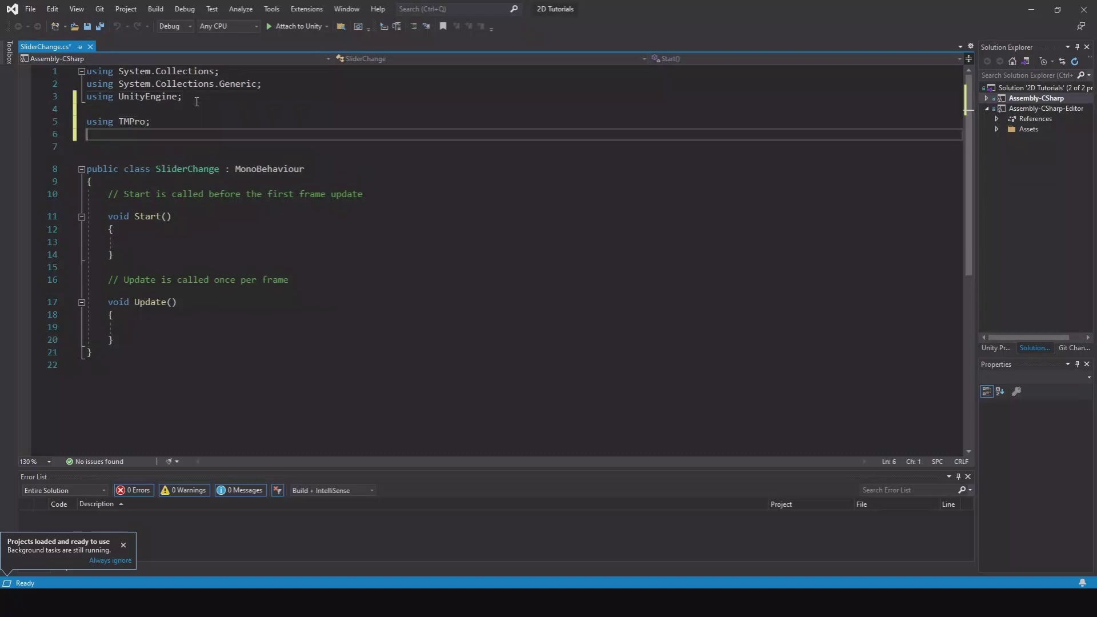
{"action": "type", "text": "using UnityEngine."}
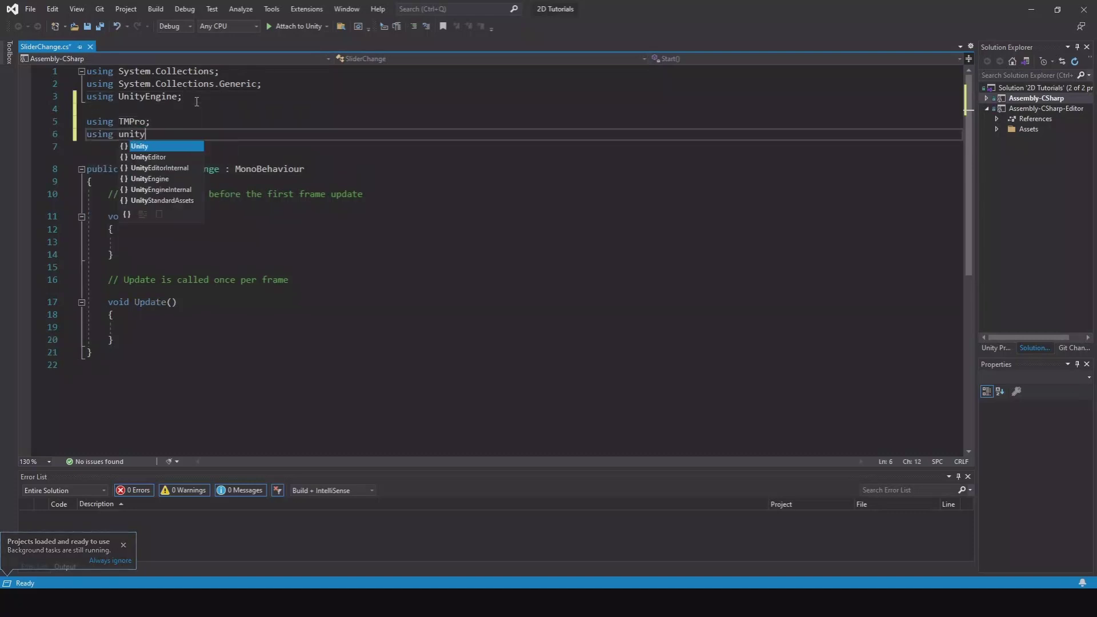
{"action": "type", "text": "ui;"}
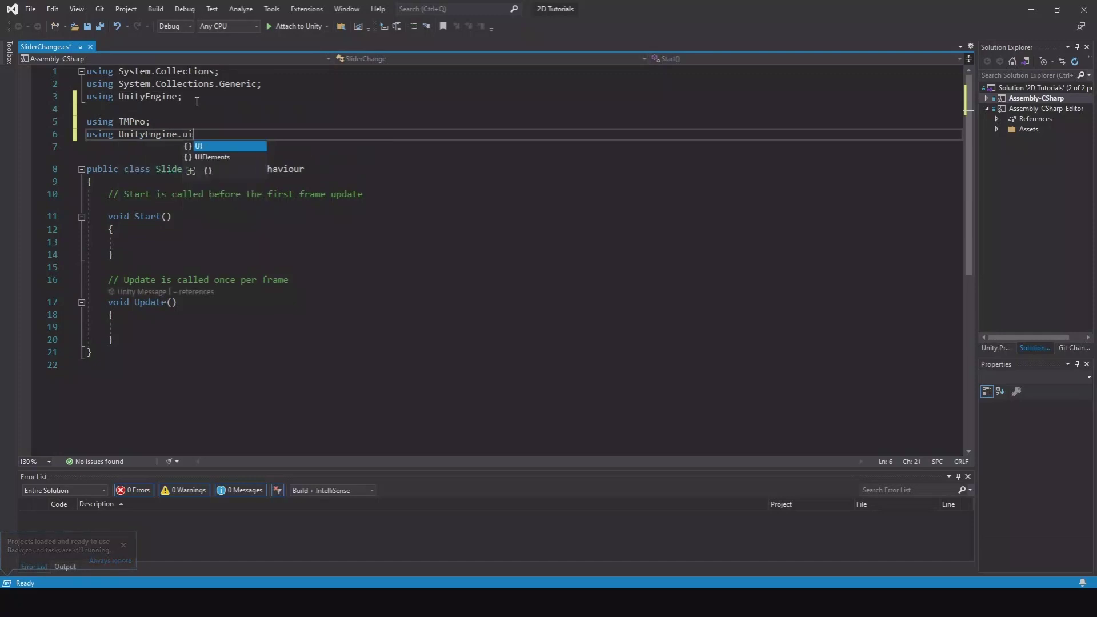
{"action": "key", "text": "Return"}
{"action": "key", "text": "ctrl+z"}
Highlight the two new using lines, then move the caret into the class body.
{"action": "left_click_drag", "start_coordinate": [150, 121], "coordinate": [81, 125]}
{"action": "left_click", "coordinate": [160, 124]}
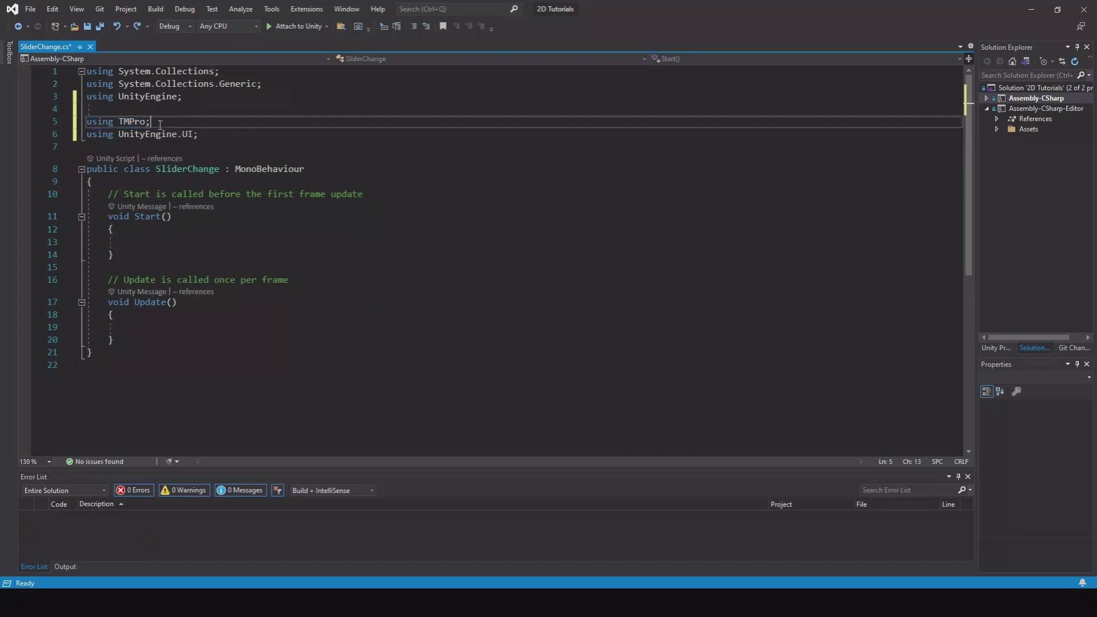
{"action": "left_click_drag", "start_coordinate": [170, 121], "coordinate": [82, 123]}
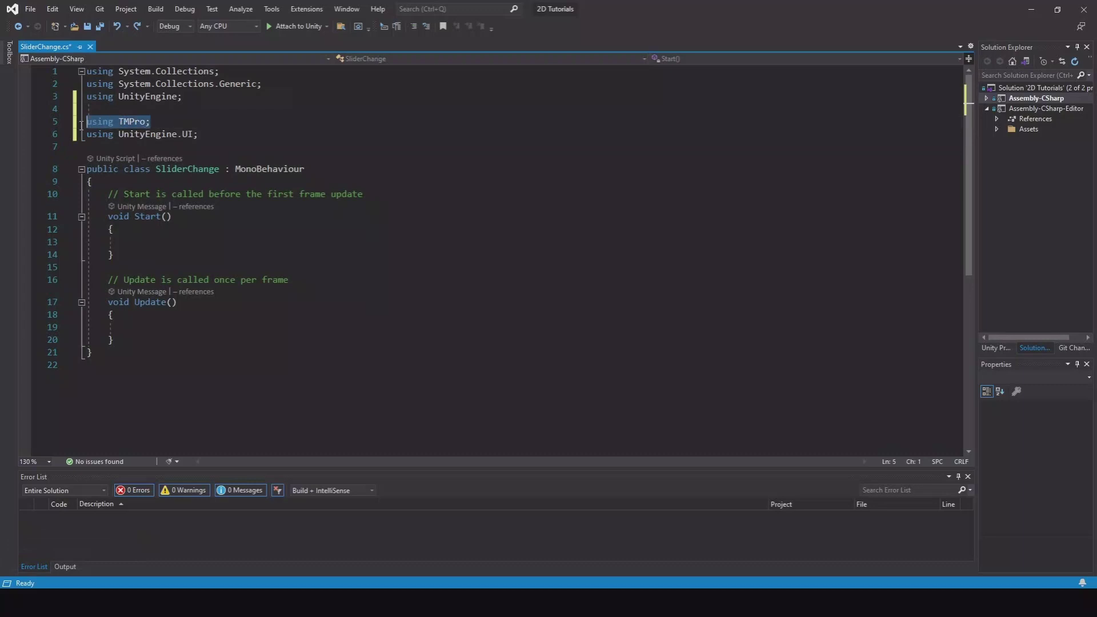
{"action": "left_click", "coordinate": [160, 122]}
{"action": "left_click_drag", "start_coordinate": [231, 134], "coordinate": [85, 135]}
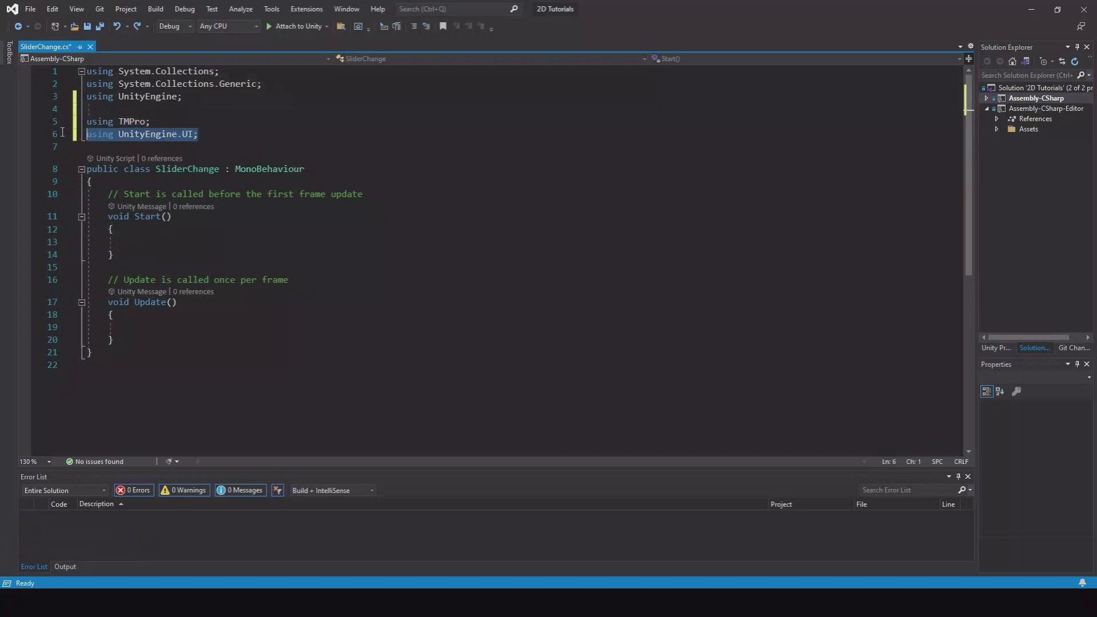
{"action": "left_click", "coordinate": [223, 178]}
Declare the field 'public Slider slider;' in the class.
{"action": "key", "text": "Return"}
{"action": "key", "text": "Return"}
{"action": "type", "text": "pu"}
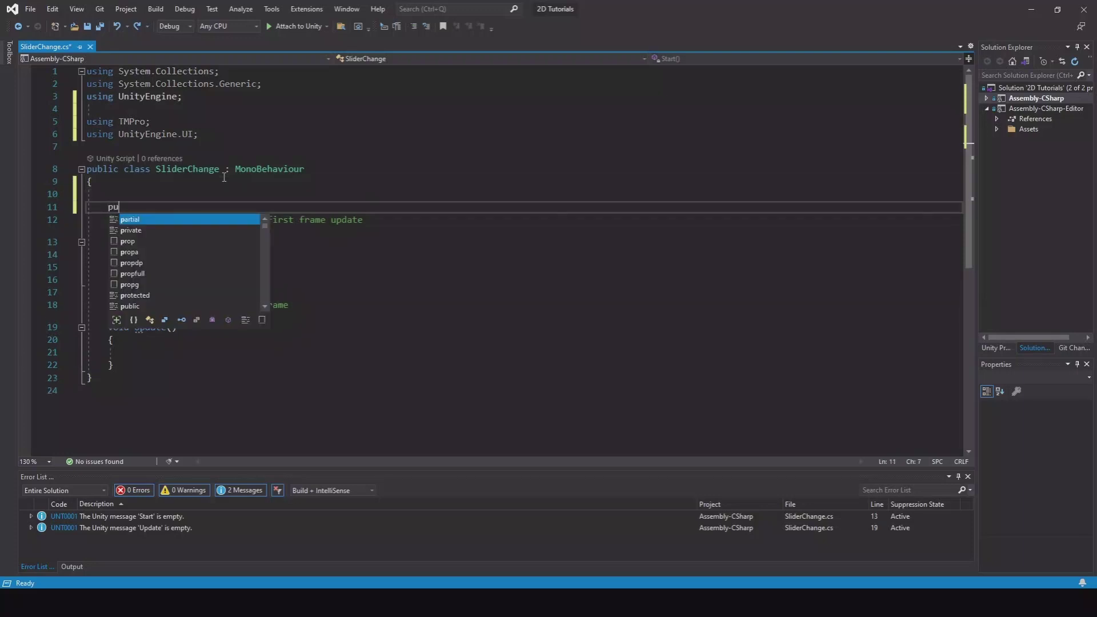
{"action": "type", "text": "blic slider slider;"}
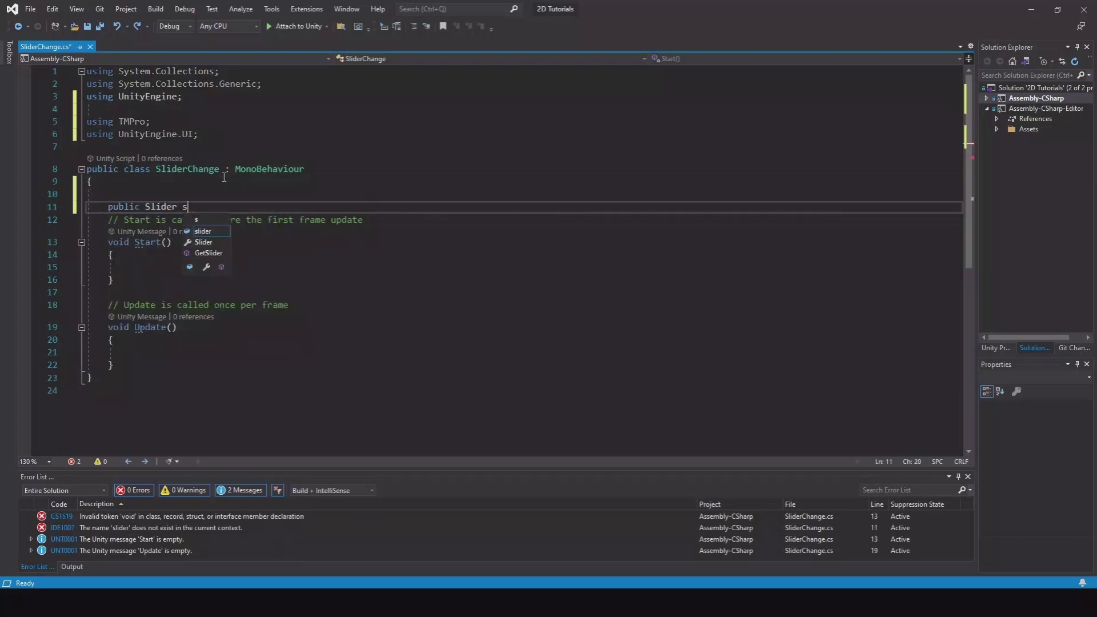
{"action": "key", "text": "Return"}
Declare a second field 'public TextMeshProUGUI sliderText;'.
{"action": "type", "text": "pui"}
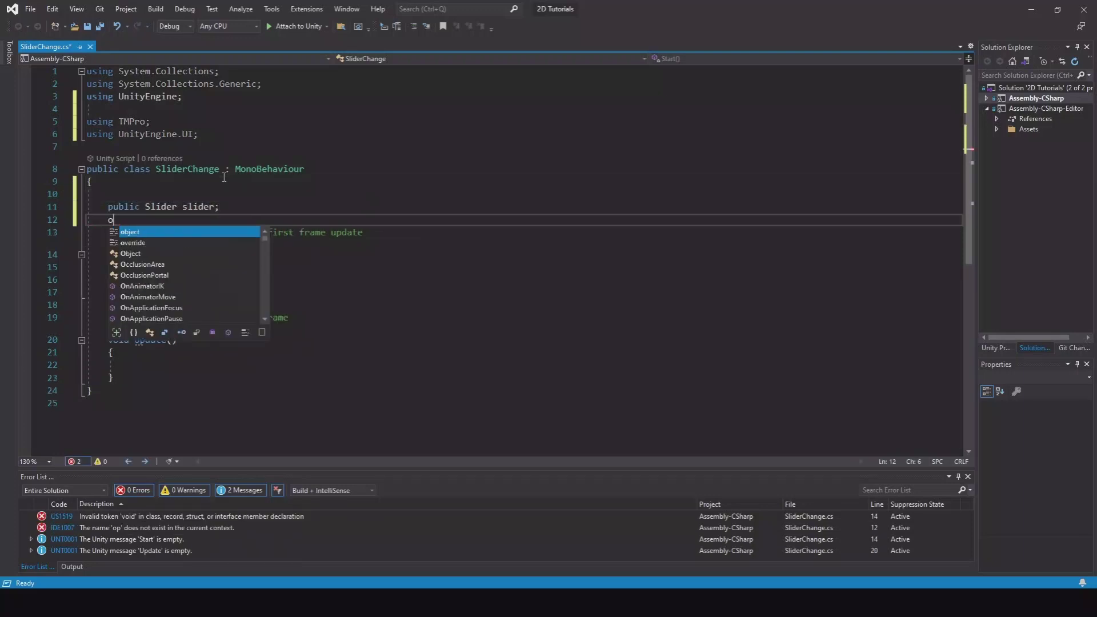
{"action": "key", "text": "BackSpace"}
{"action": "type", "text": "blic "}
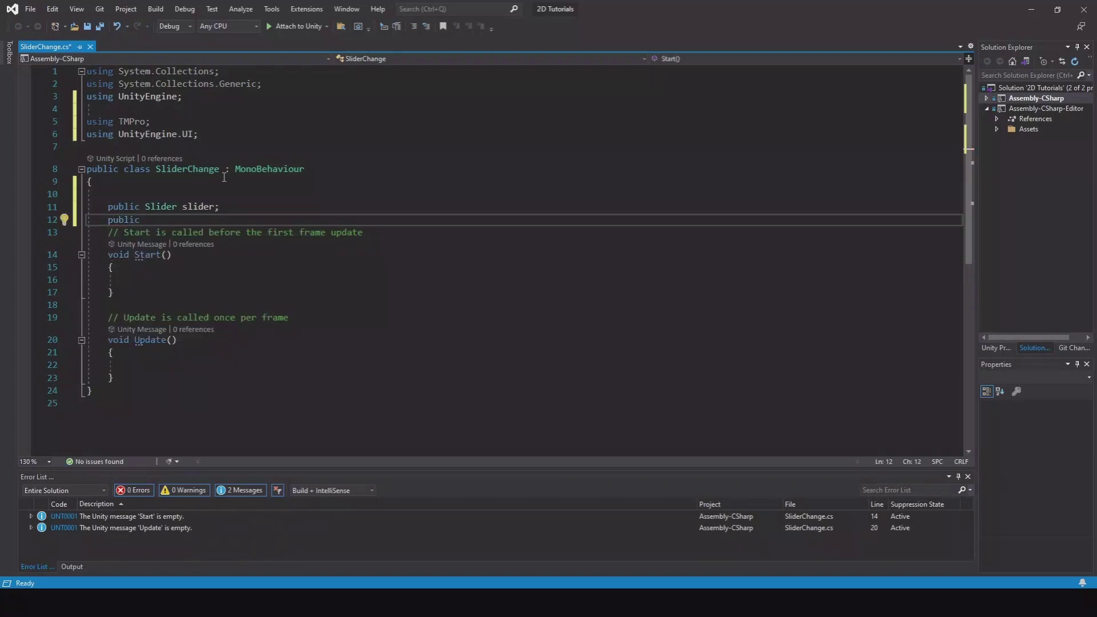
{"action": "type", "text": "TExtme"}
{"action": "key", "text": "Down"}
{"action": "key", "text": "Down"}
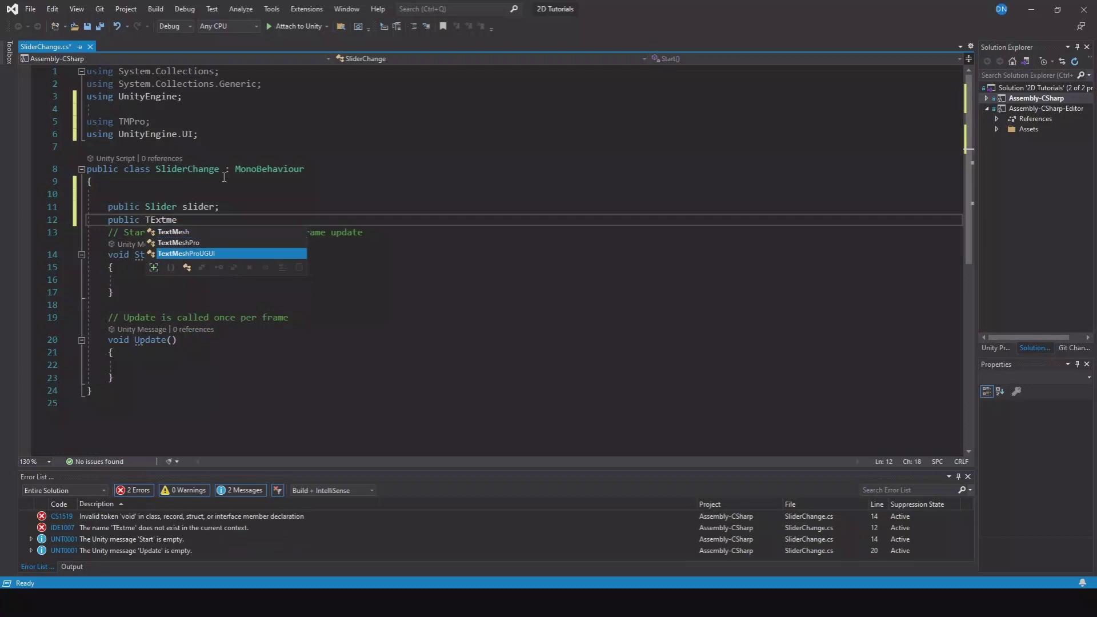
{"action": "key", "text": "Tab"}
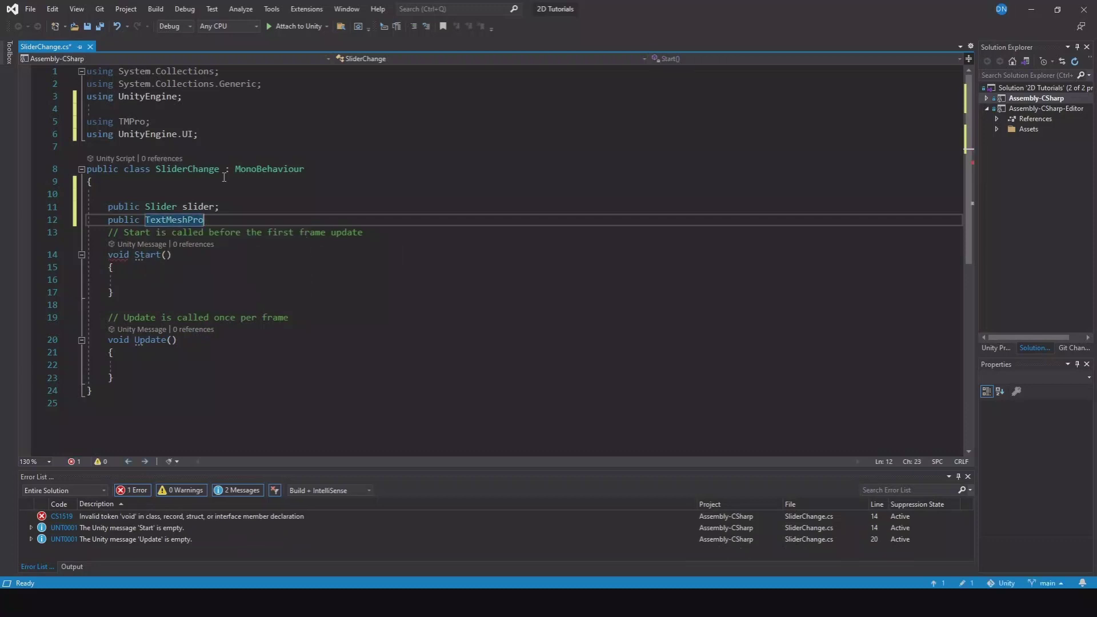
{"action": "key", "text": "ctrl+BackSpace"}
{"action": "type", "text": "textme"}
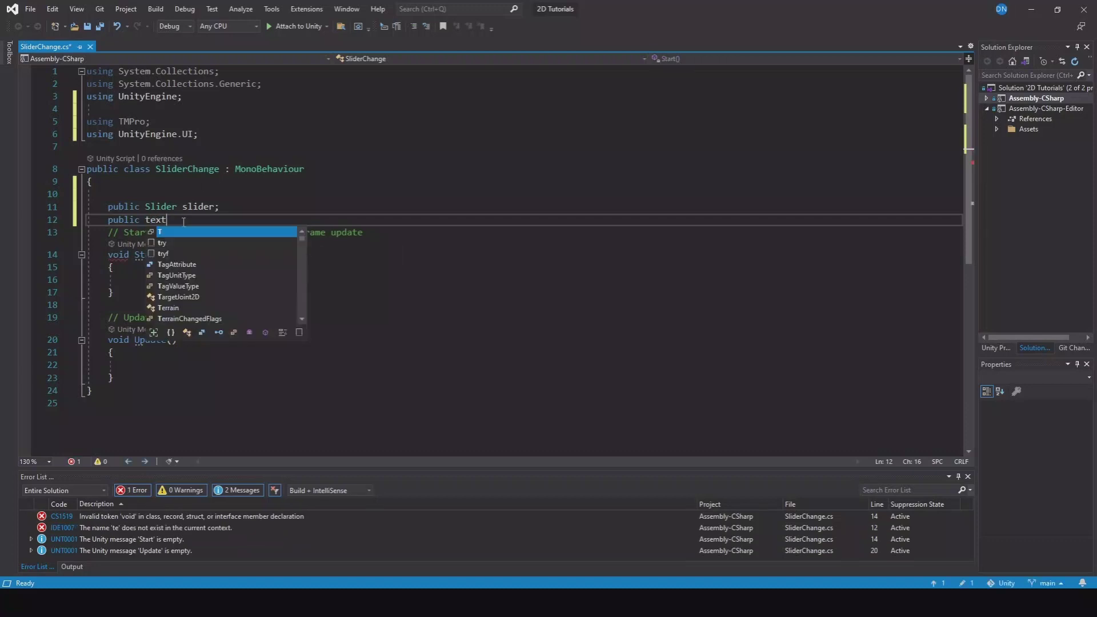
{"action": "key", "text": "Down"}
{"action": "key", "text": "Down"}
{"action": "key", "text": "Tab"}
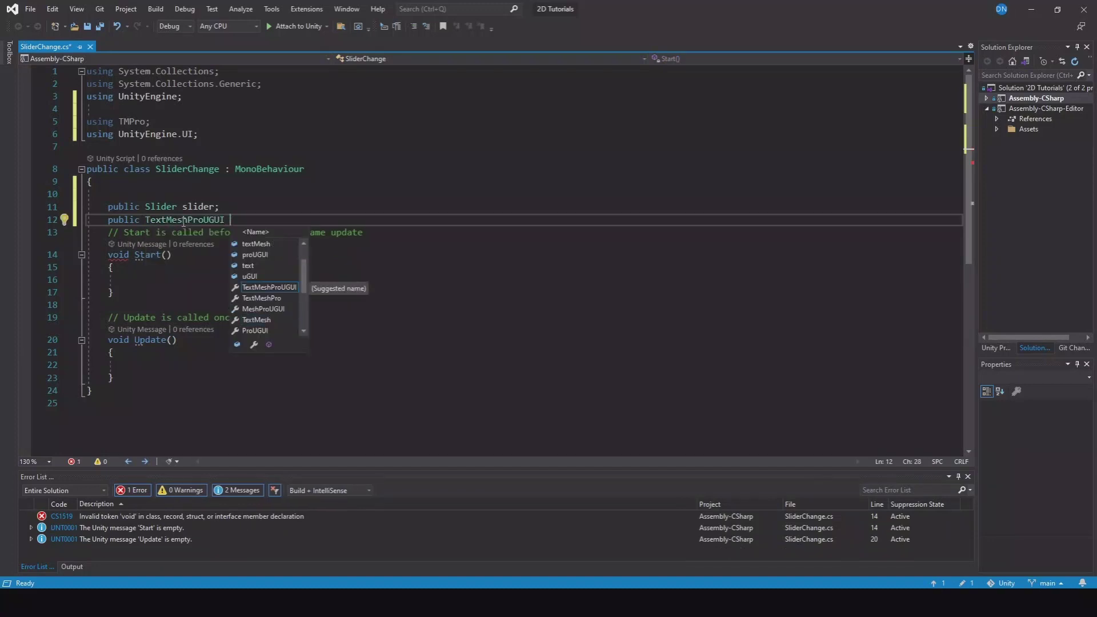
{"action": "type", "text": "slidertex"}
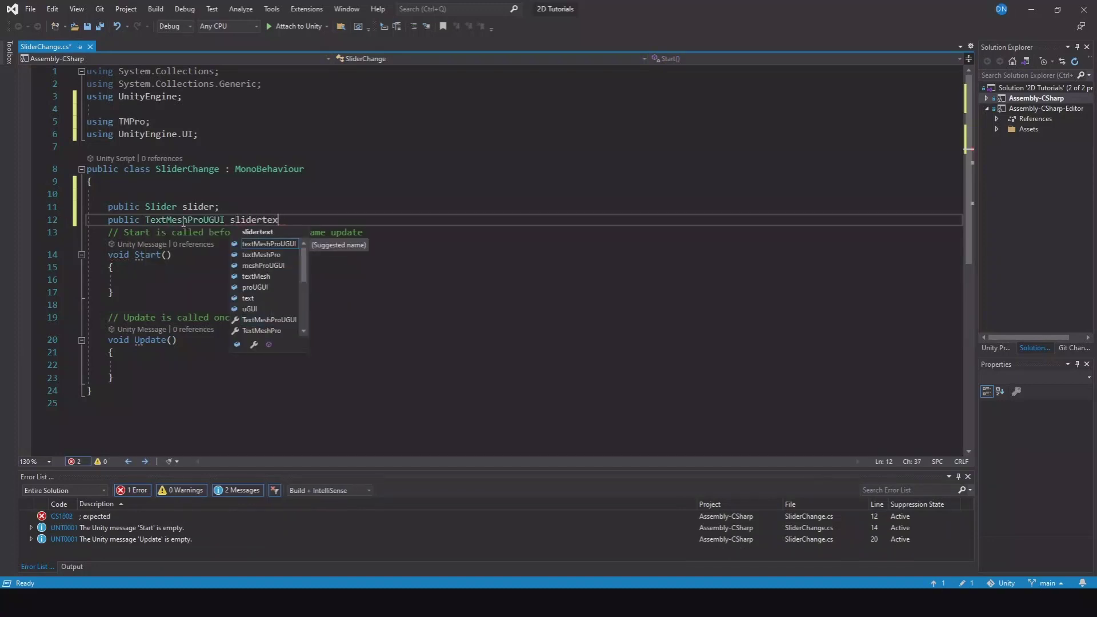
{"action": "type", "text": "Text;"}
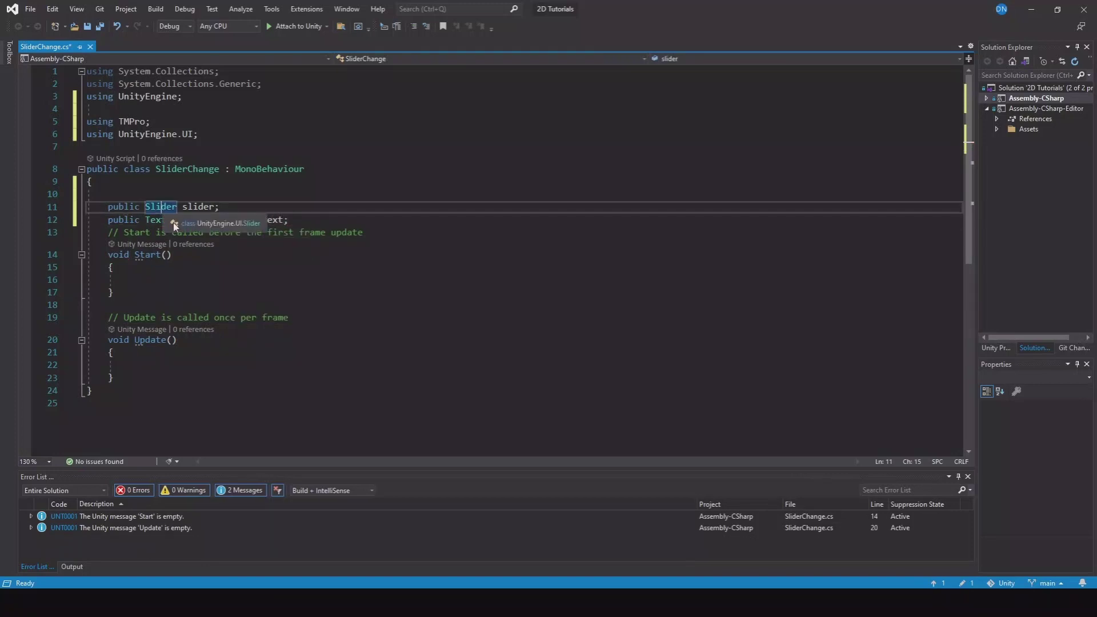
Write 'sliderText.text = slider.value.ToString();' inside the Update method.
{"action": "left_click", "coordinate": [154, 209]}
{"action": "key", "text": "Down"}
{"action": "left_click", "coordinate": [151, 206]}
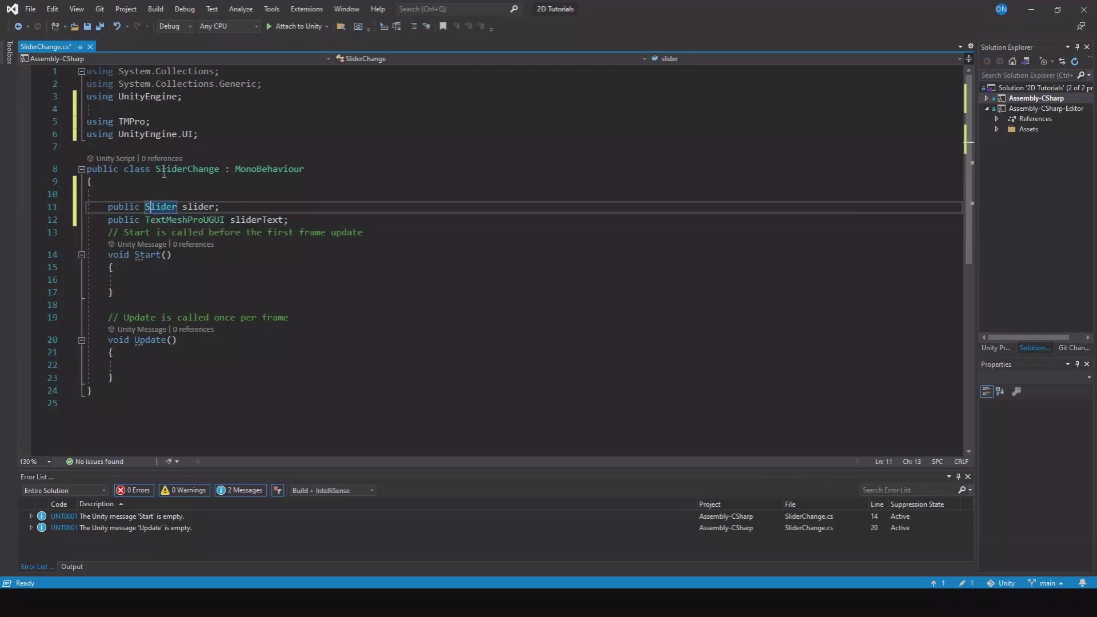
{"action": "left_click_drag", "start_coordinate": [216, 139], "coordinate": [54, 121]}
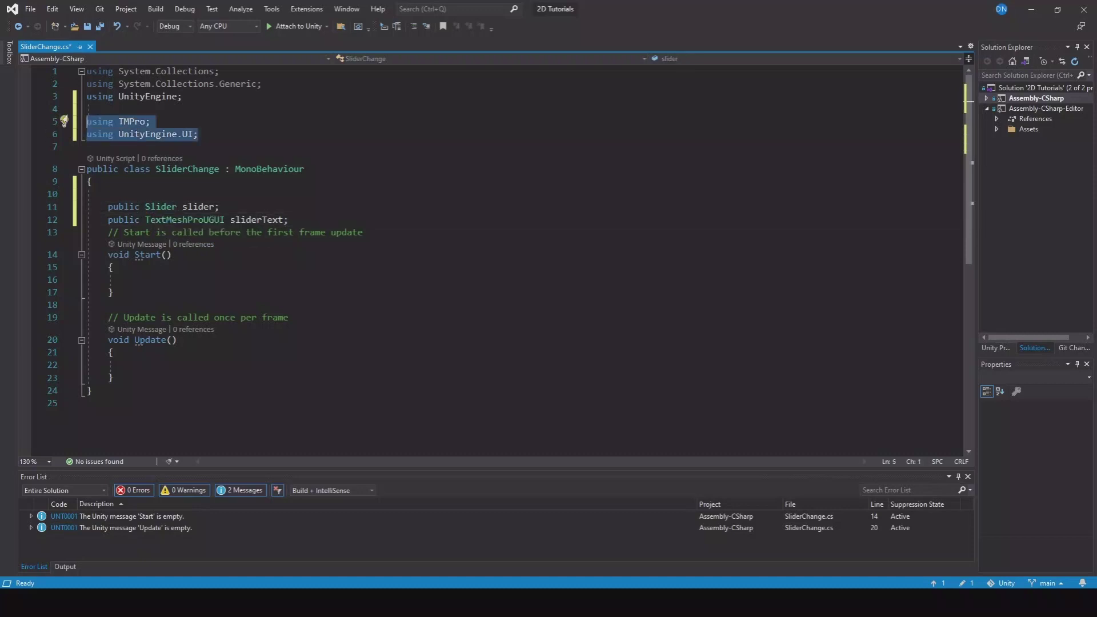
{"action": "scroll", "coordinate": [109, 200], "scroll_direction": "down", "scroll_amount": 2}
{"action": "left_click", "coordinate": [154, 287]}
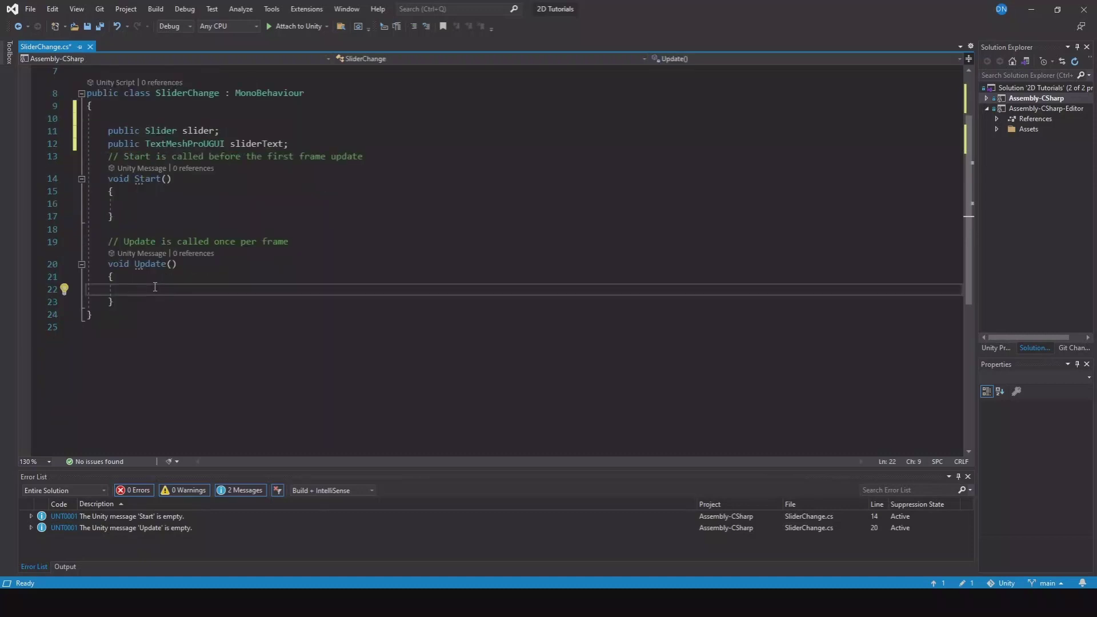
{"action": "type", "text": "sliderText."}
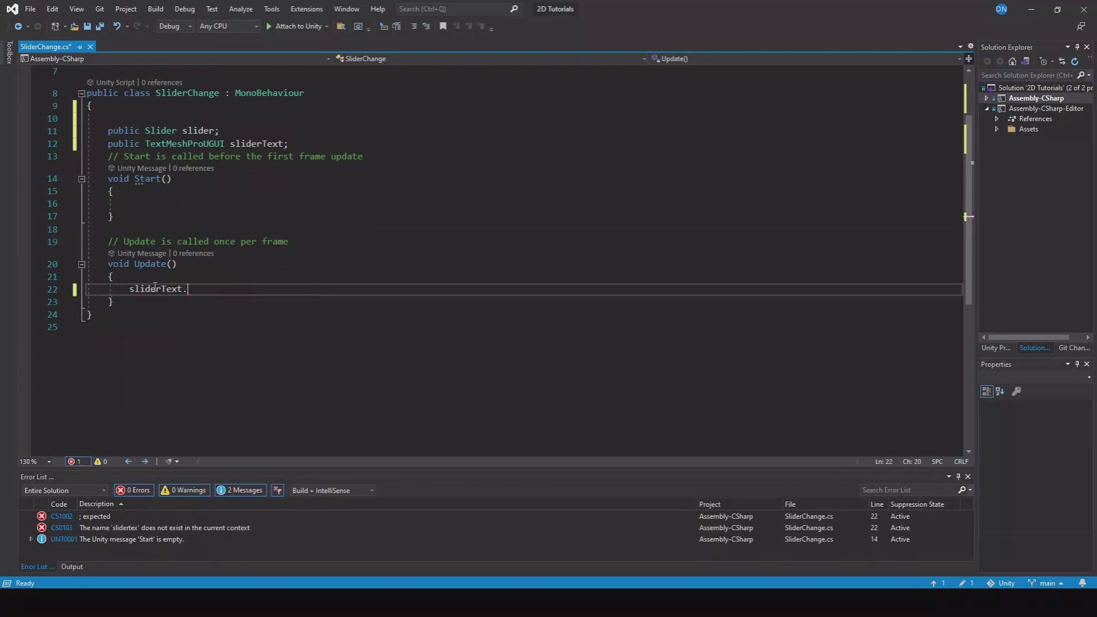
{"action": "type", "text": "text = slider"}
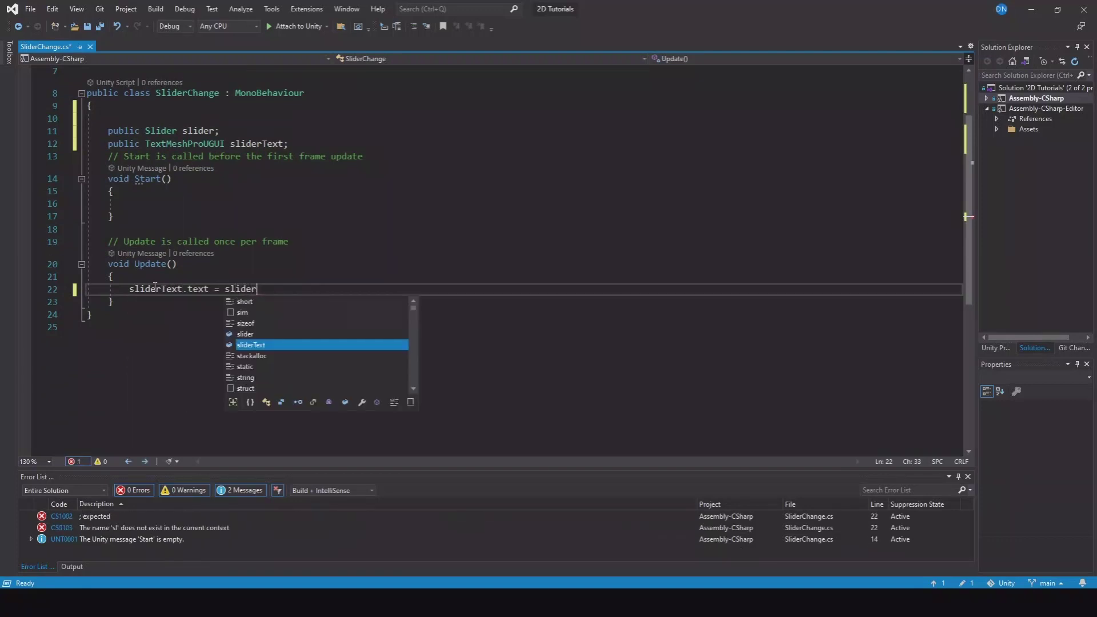
{"action": "type", "text": ".value"}
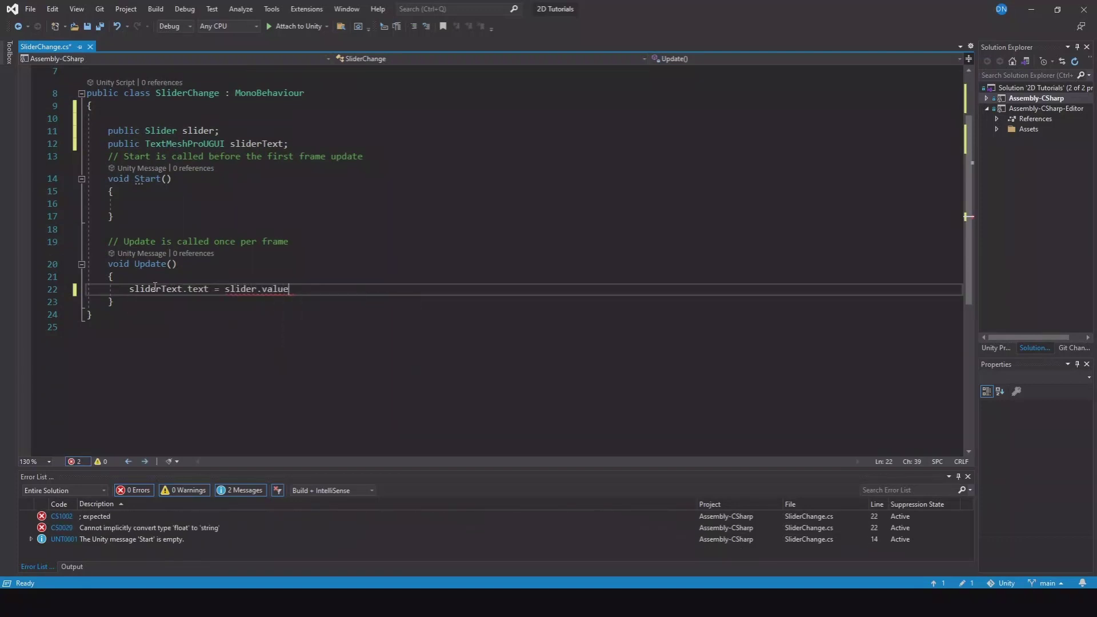
{"action": "type", "text": ".ToString();"}
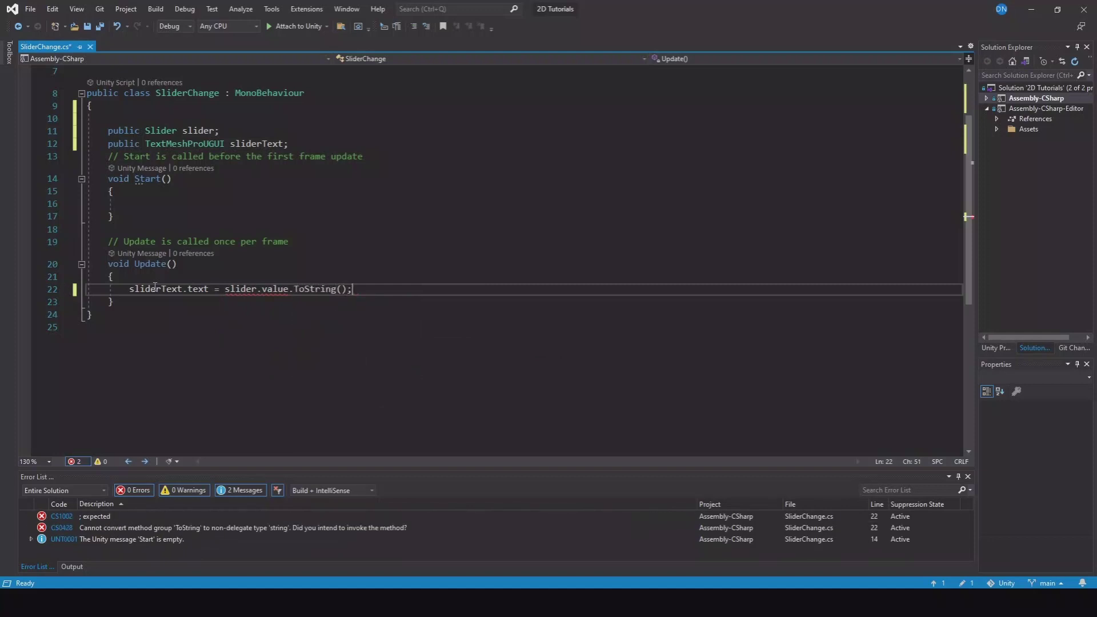
Save the script and attach SliderChange to the Slider in the Inspector.
{"action": "left_click", "coordinate": [100, 27]}
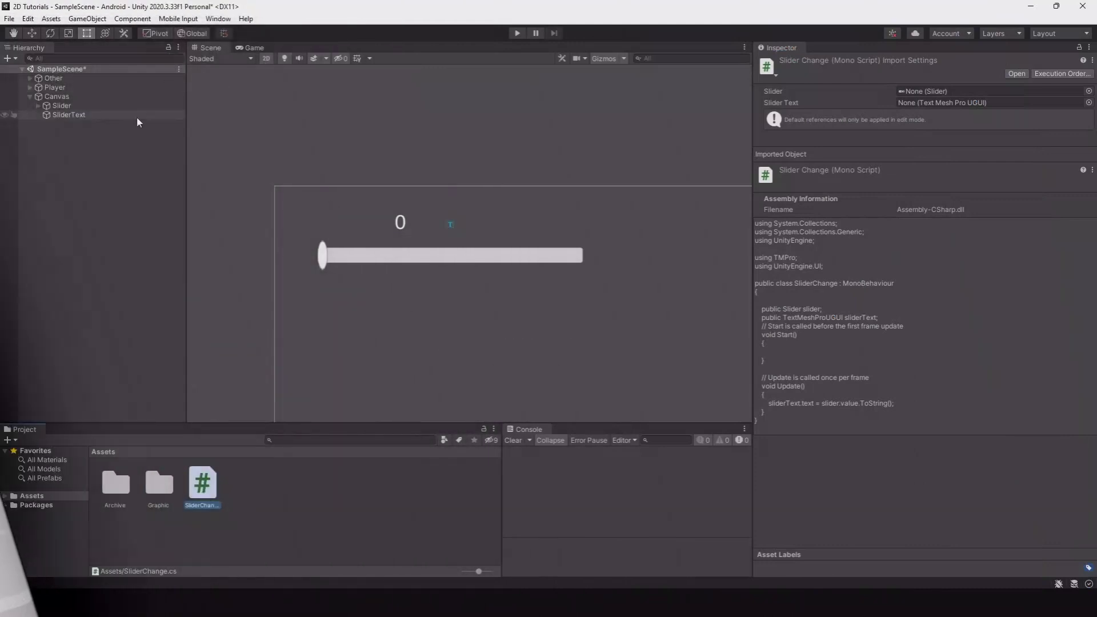
{"action": "left_click", "coordinate": [64, 106]}
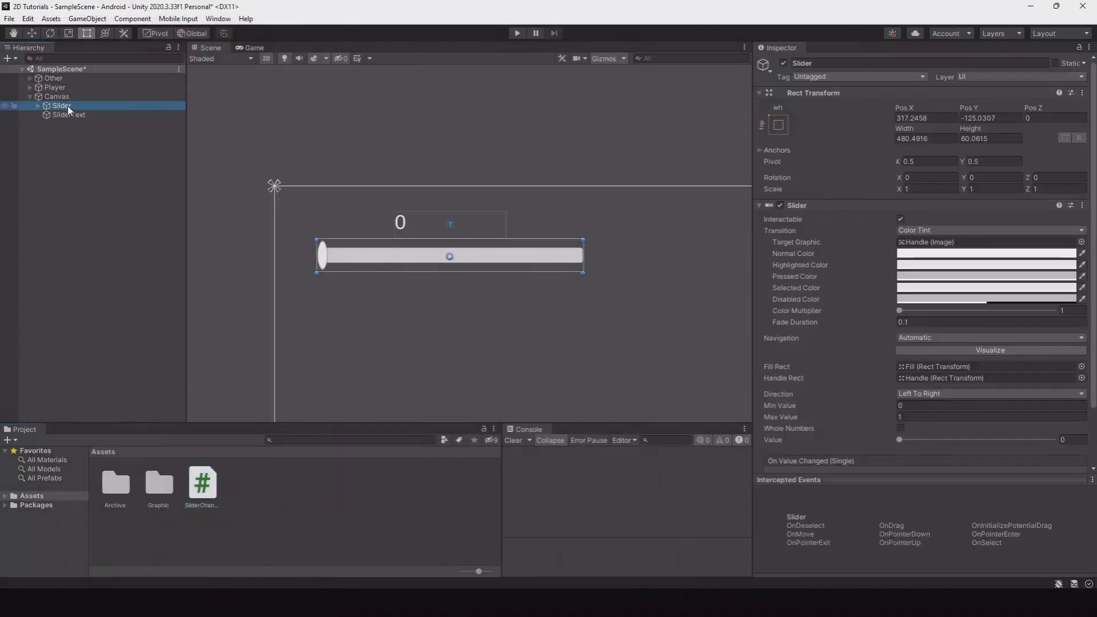
{"action": "scroll", "coordinate": [838, 311], "scroll_direction": "down", "scroll_amount": 3}
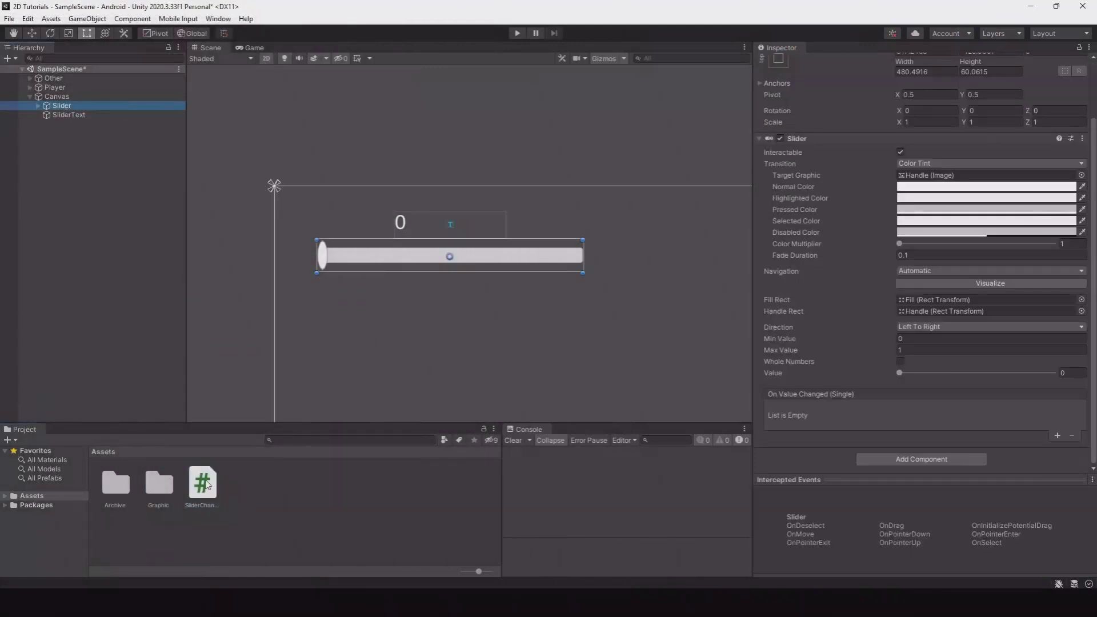
{"action": "left_click_drag", "start_coordinate": [207, 483], "coordinate": [786, 446]}
Assign Slider and SliderText to the script's Slider and Slider Text fields, then start Play mode.
{"action": "scroll", "coordinate": [828, 320], "scroll_direction": "down", "scroll_amount": 3}
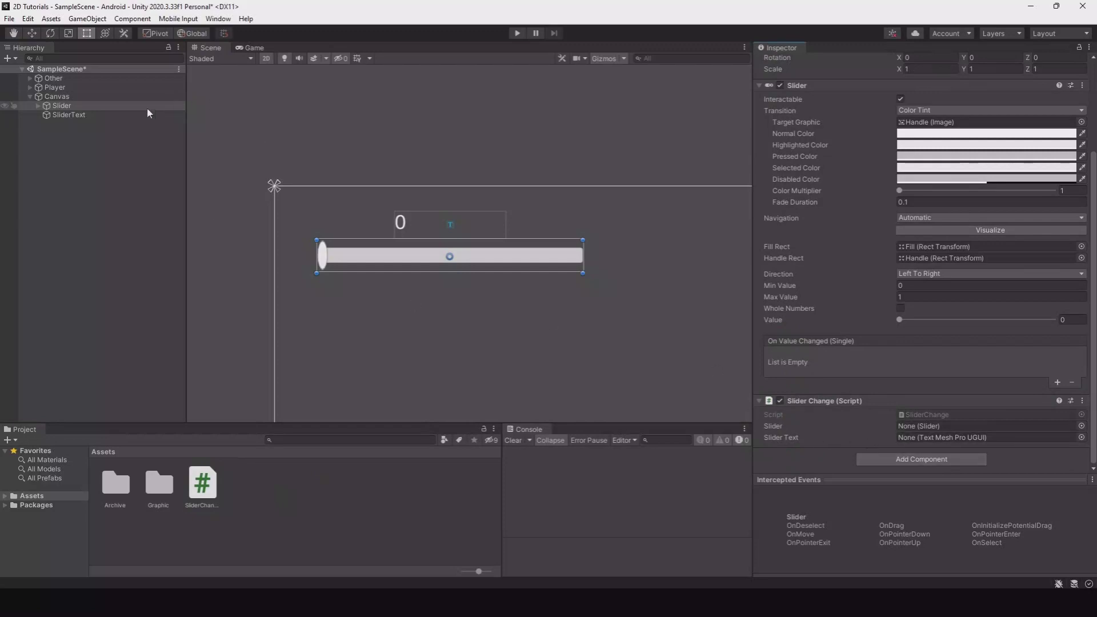
{"action": "left_click_drag", "start_coordinate": [61, 107], "coordinate": [930, 427]}
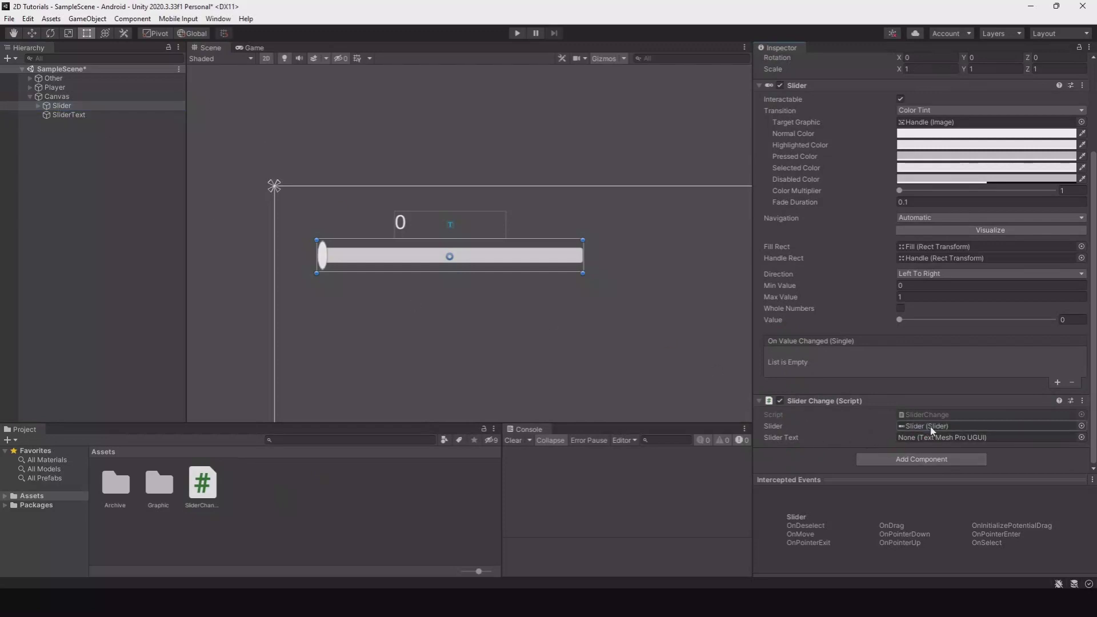
{"action": "left_click_drag", "start_coordinate": [63, 117], "coordinate": [953, 439]}
{"action": "left_click", "coordinate": [519, 36]}
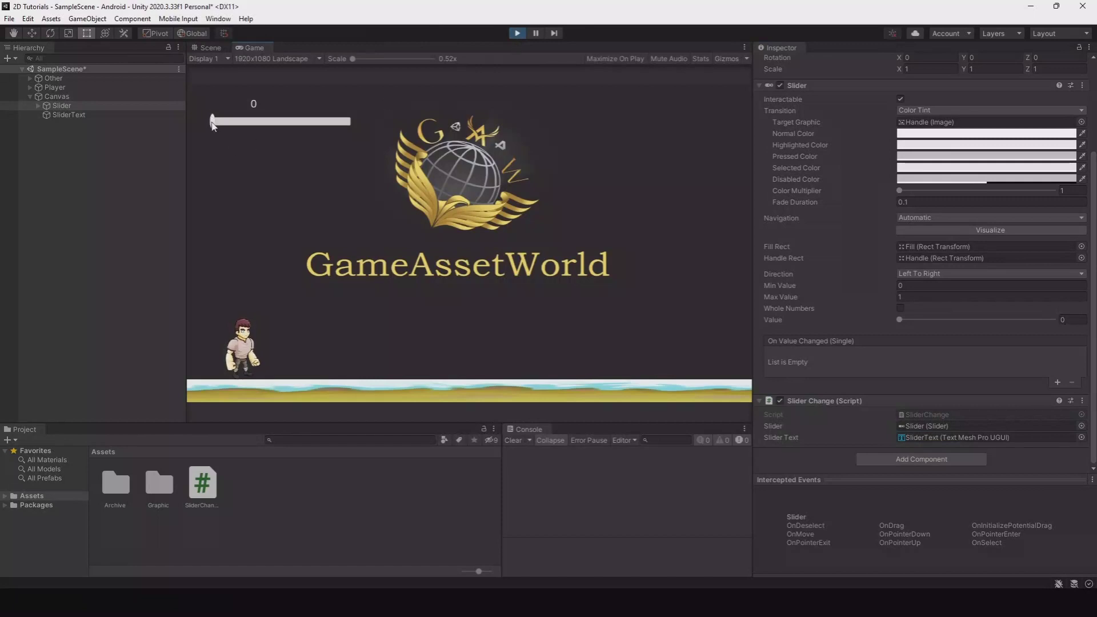
Move the slider in the Game view to watch the label's value change, then stop the game.
{"action": "left_click_drag", "start_coordinate": [212, 126], "coordinate": [238, 128]}
{"action": "mouse_move", "coordinate": [259, 128]}
{"action": "left_mouse_down"}
{"action": "mouse_move", "coordinate": [323, 128]}
{"action": "mouse_move", "coordinate": [256, 123]}
{"action": "mouse_move", "coordinate": [259, 110]}
{"action": "left_mouse_up"}
{"action": "left_click", "coordinate": [516, 34]}
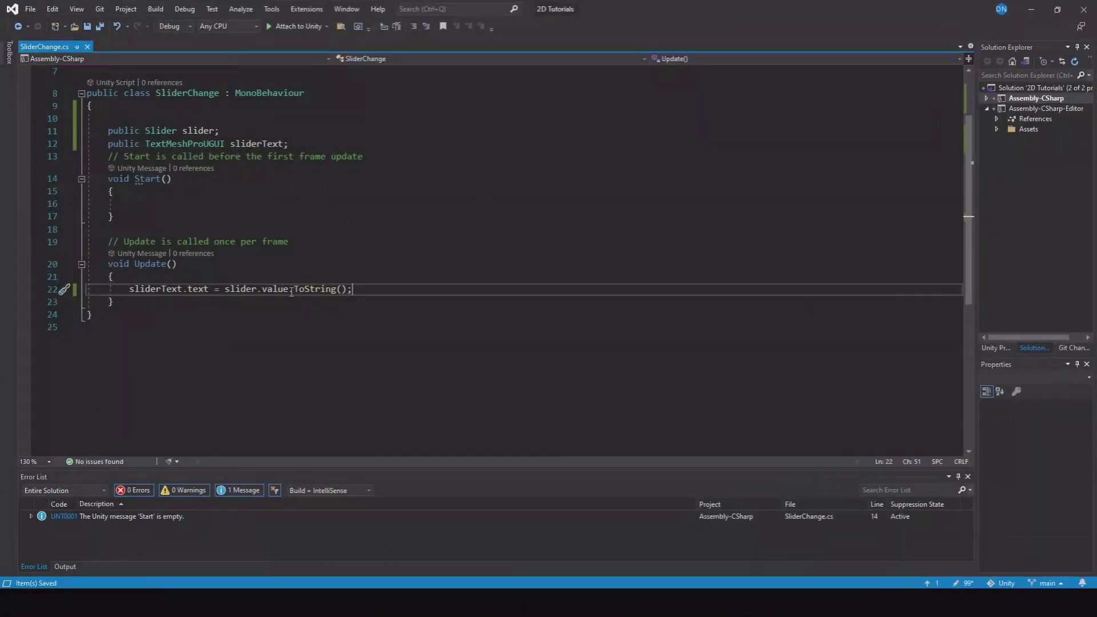
Pass the format string '0.000' to the ToString() call on line 22 in Update().
{"action": "left_click_drag", "start_coordinate": [293, 289], "coordinate": [352, 289]}
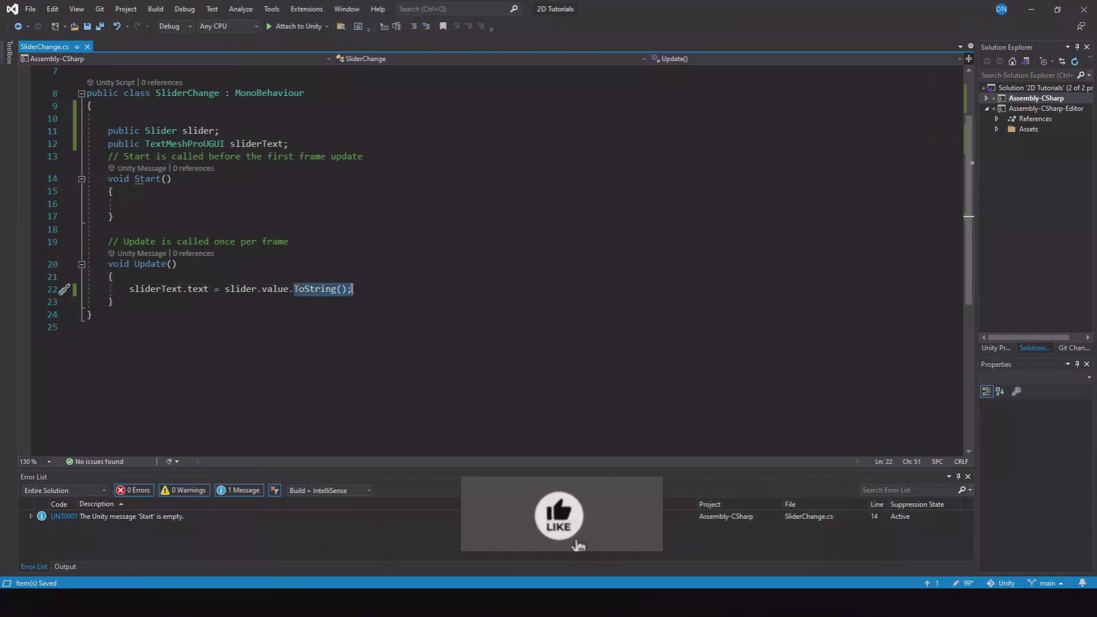
{"action": "left_click", "coordinate": [343, 289]}
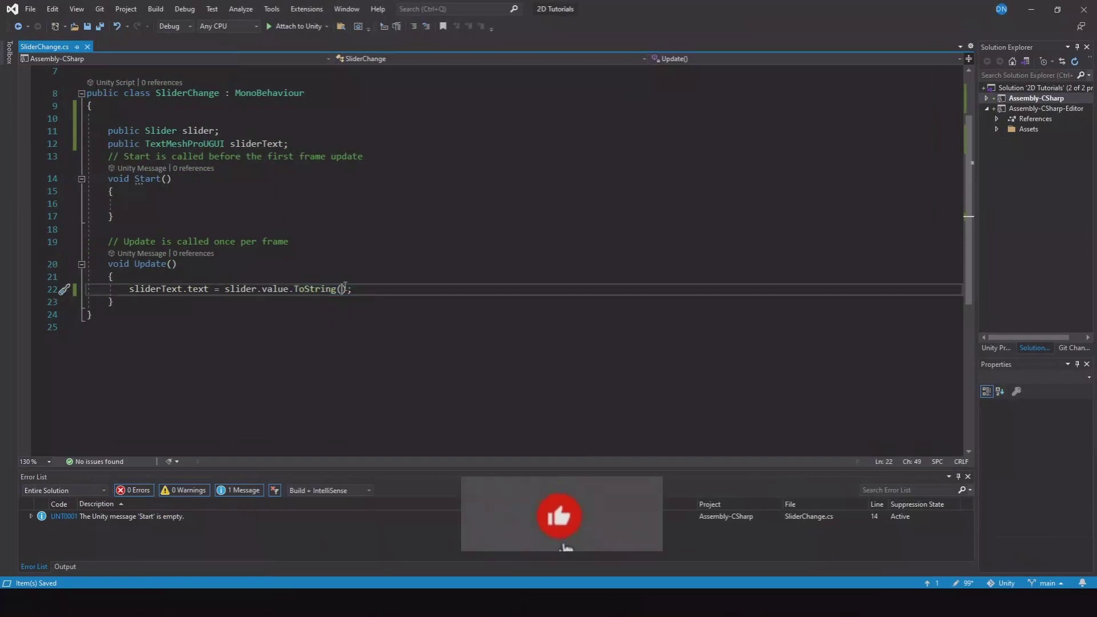
{"action": "type", "text": "\"\""}
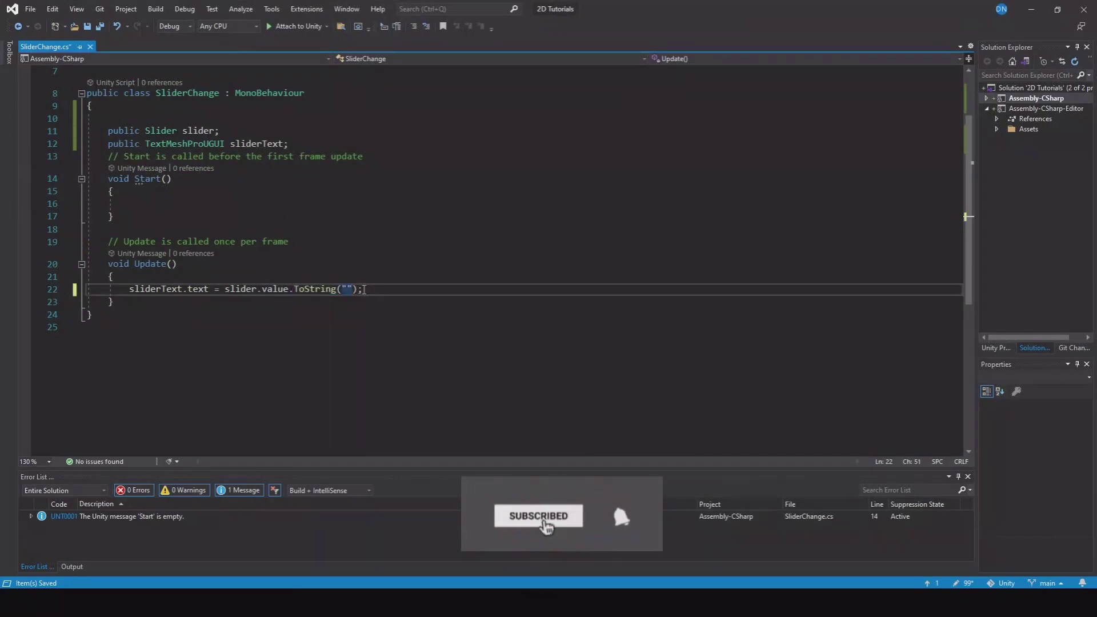
{"action": "type", "text": "0"}
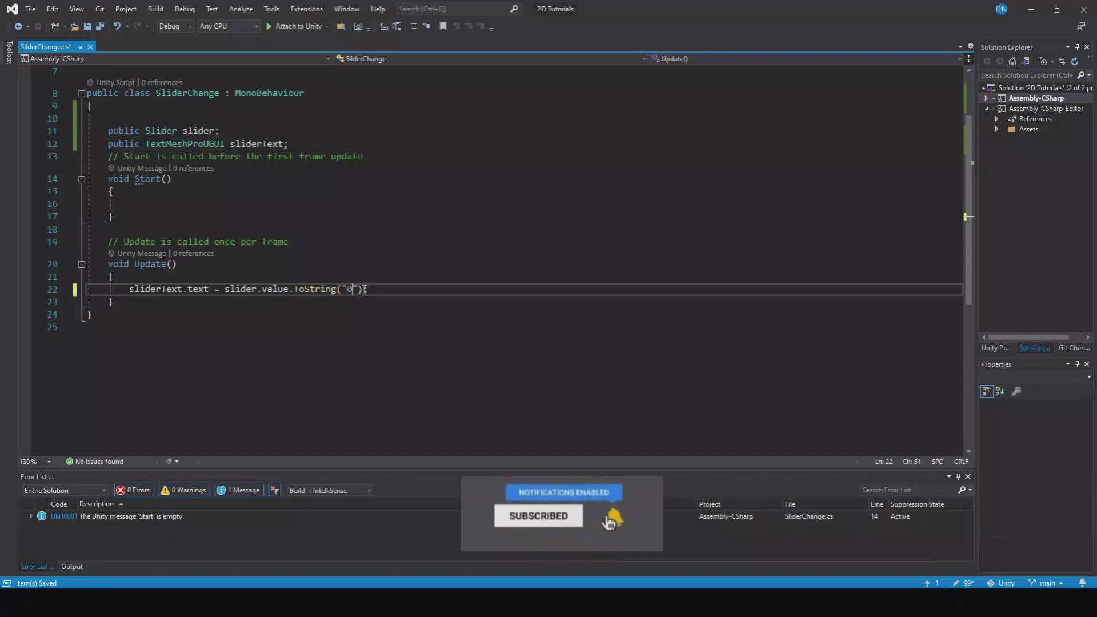
{"action": "type", "text": ".0"}
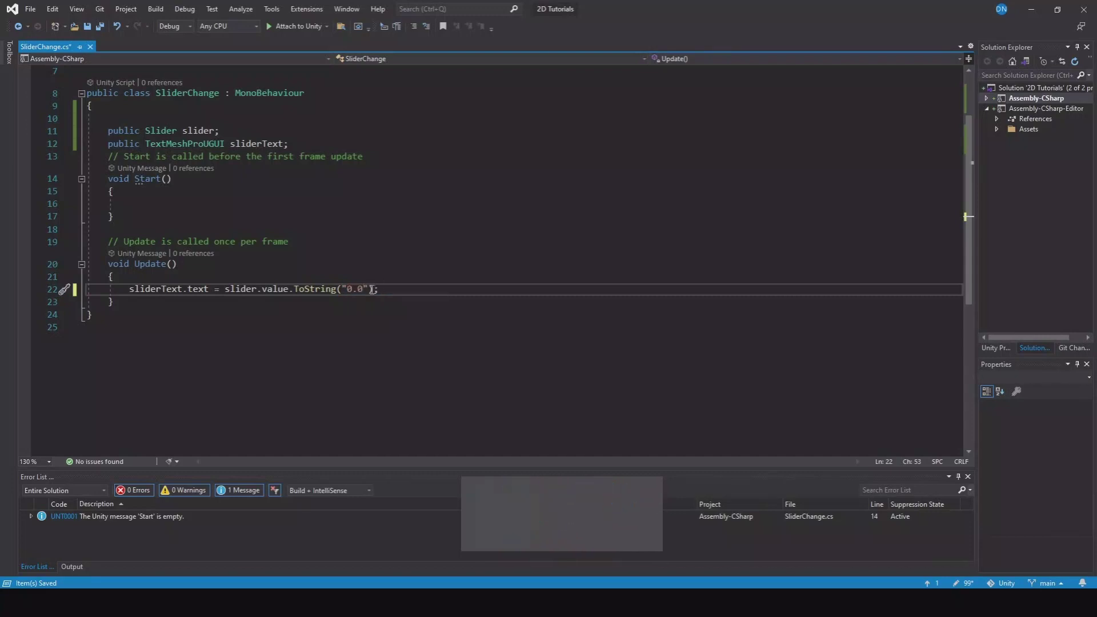
{"action": "left_click_drag", "start_coordinate": [367, 289], "coordinate": [347, 289]}
{"action": "type", "text": "\"0.0"}
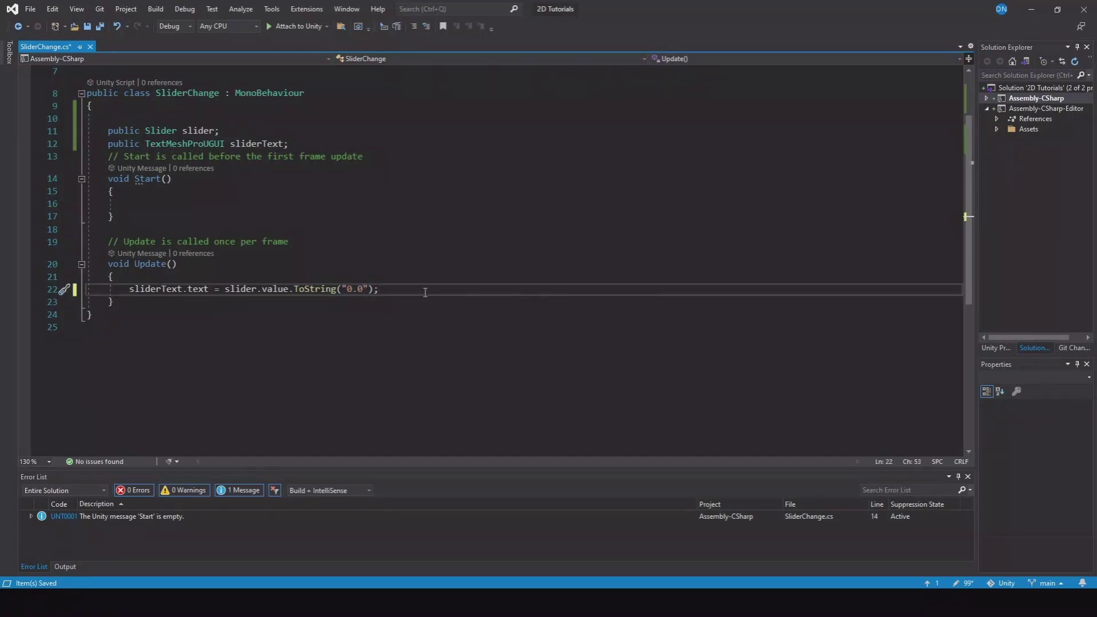
{"action": "type", "text": "00"}
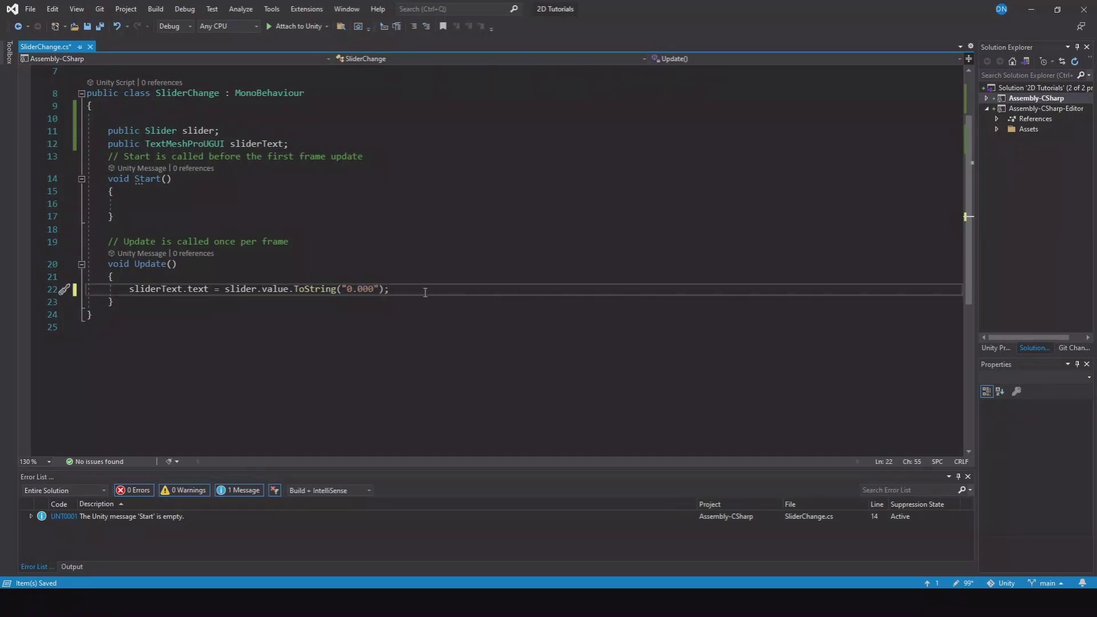